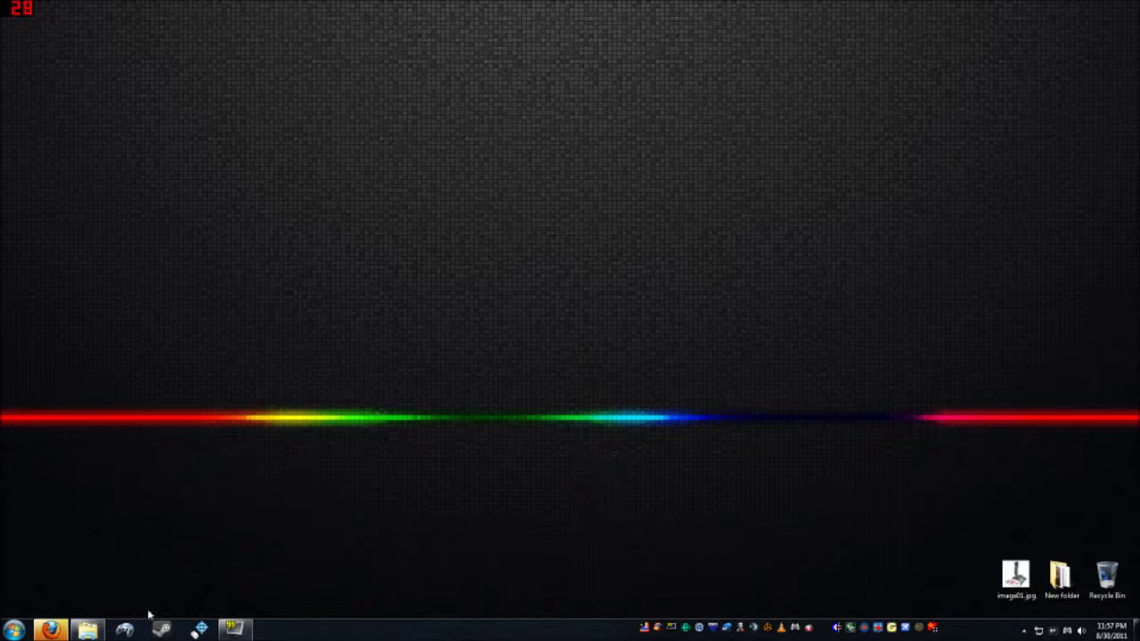
Launch Xpadder, reposition its window, then close it
click(796, 629)
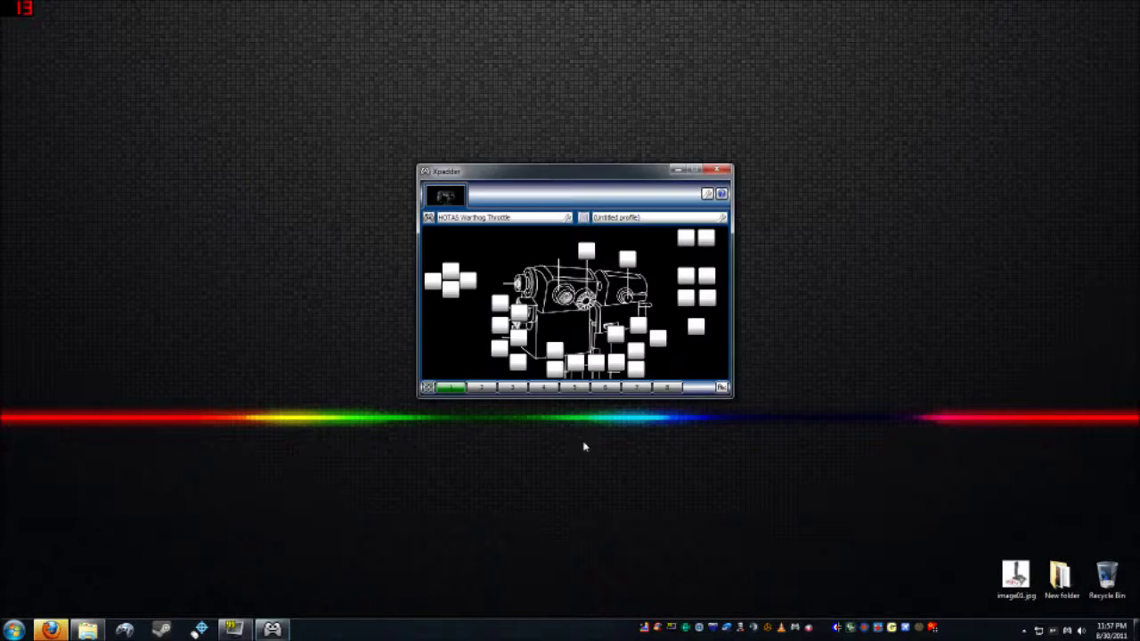
drag(579, 174, 420, 166)
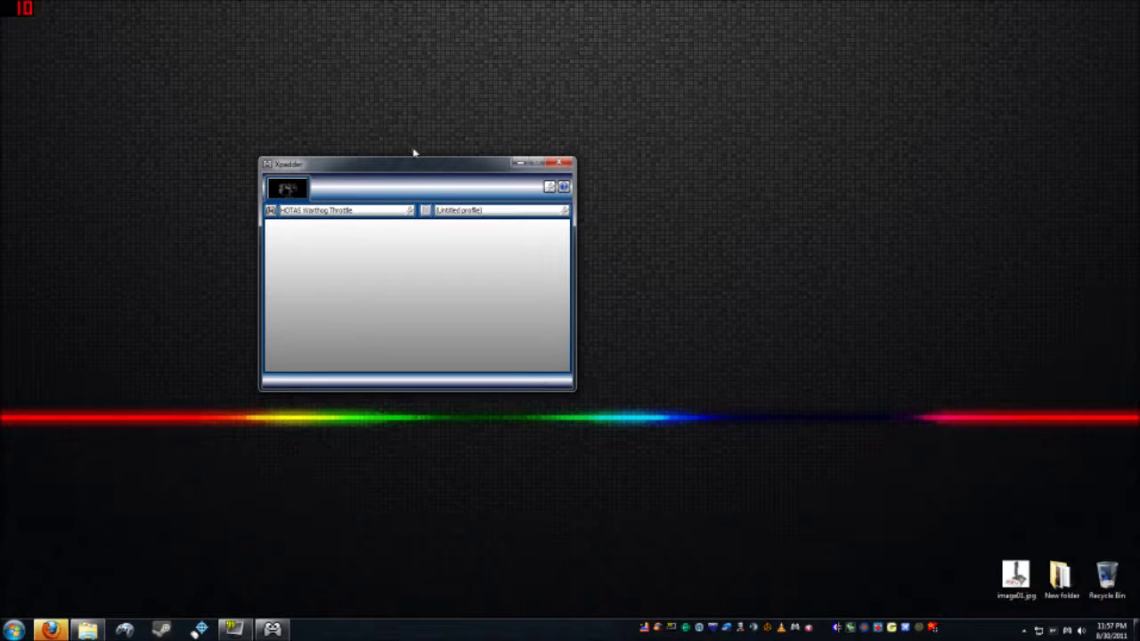
drag(407, 170, 466, 166)
click(624, 164)
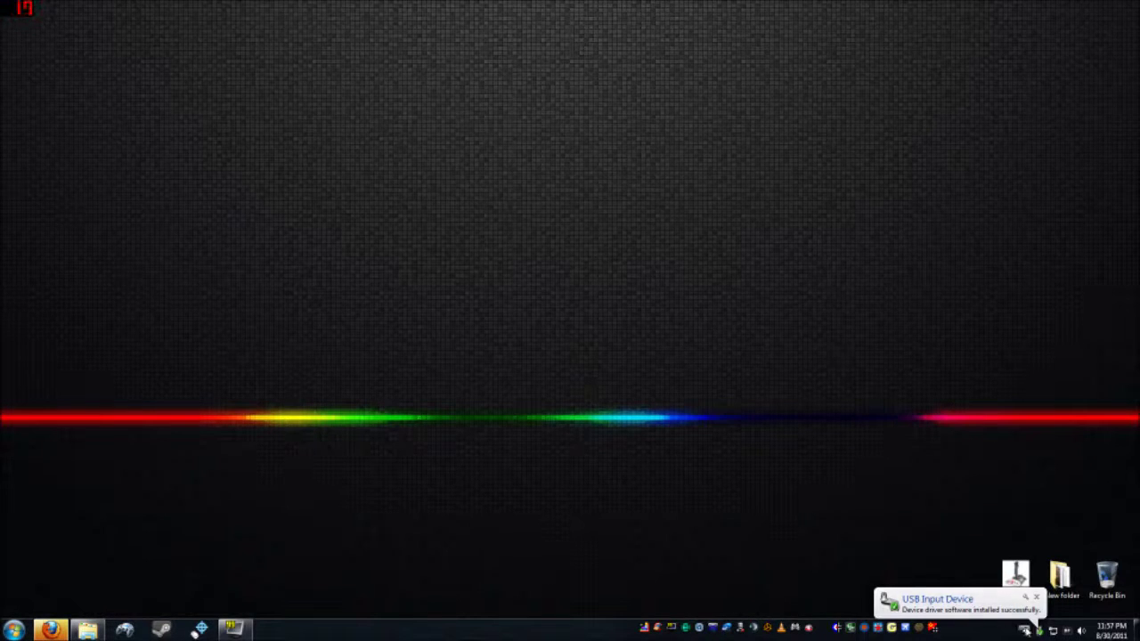
Test the joystick in the Windows game controller properties, then close the settings
click(1107, 577)
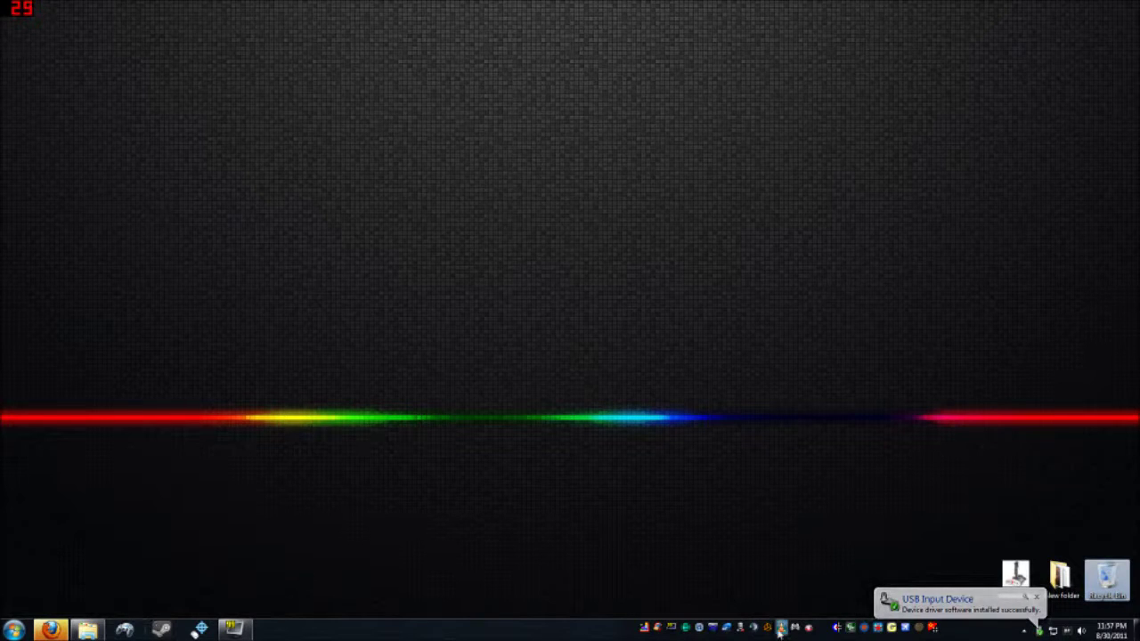
click(127, 630)
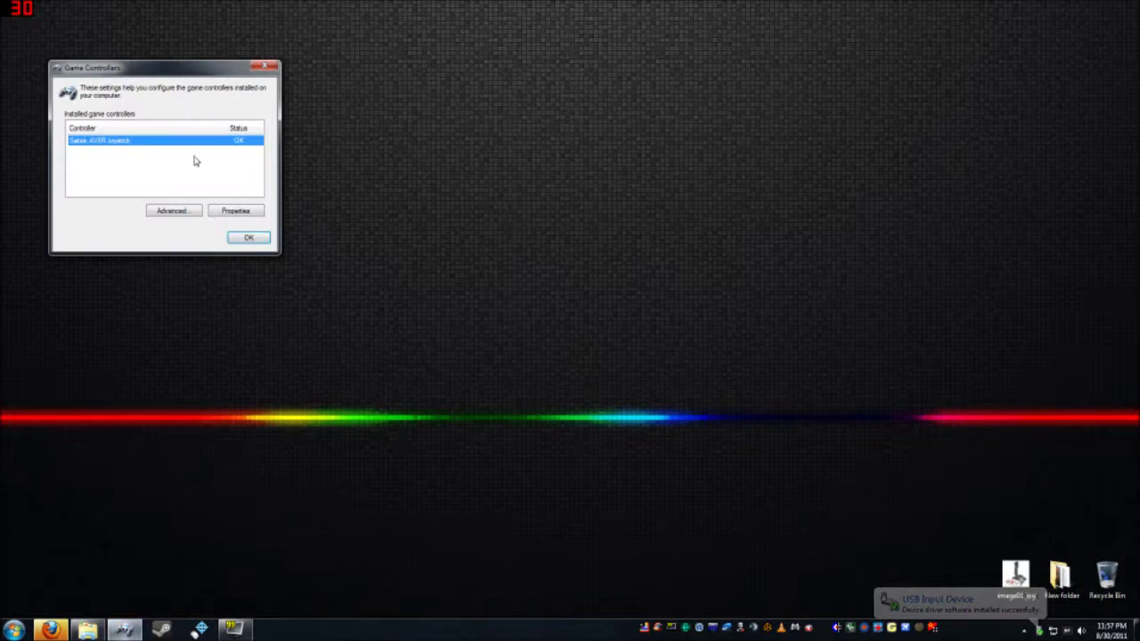
click(229, 212)
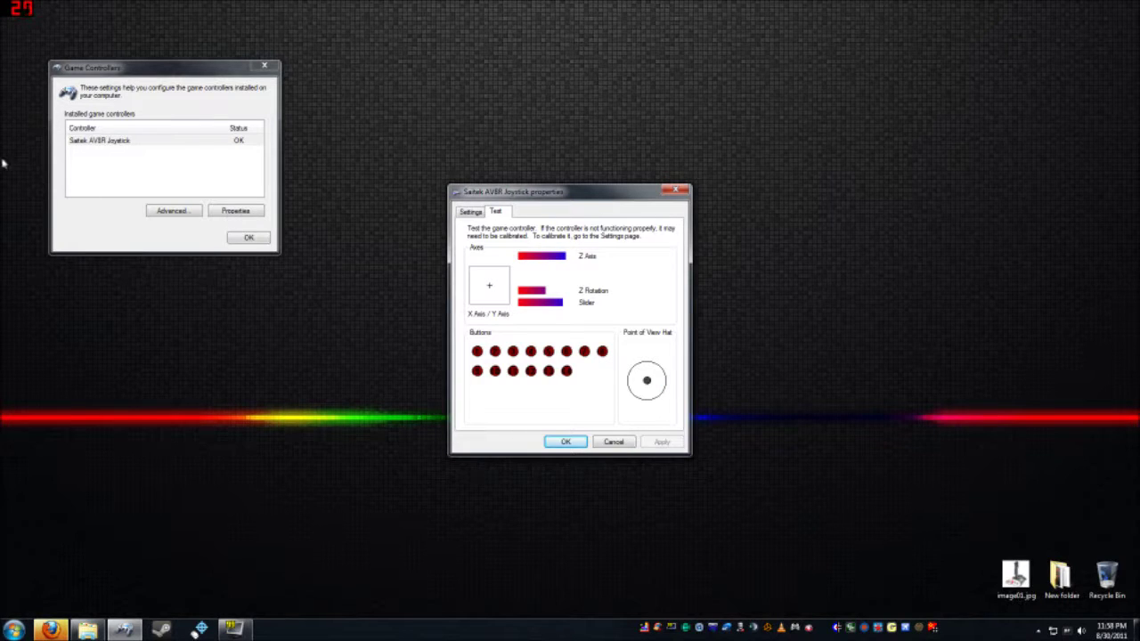
click(581, 443)
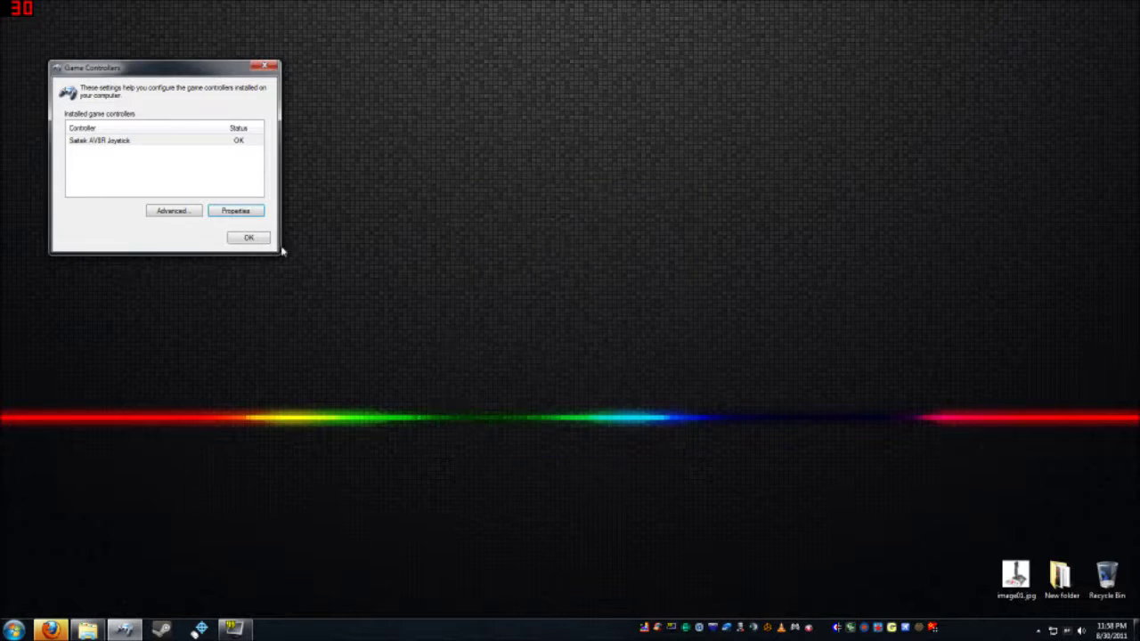
click(249, 238)
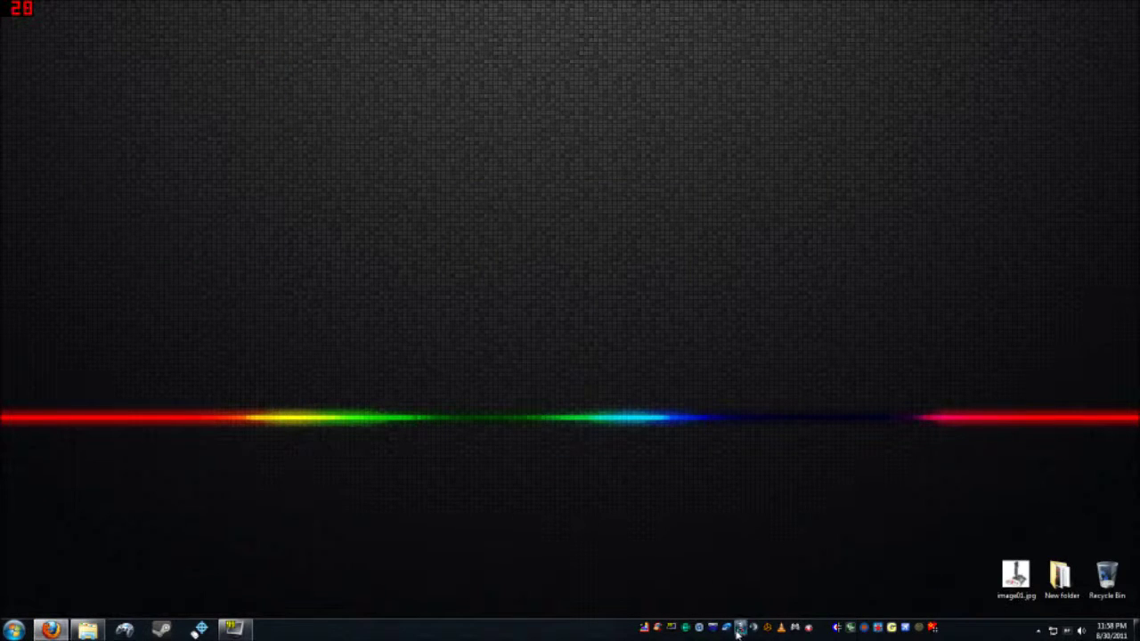
Relaunch Xpadder, reposition it, check the joystick's controller properties, and bring up the layout menu
click(788, 631)
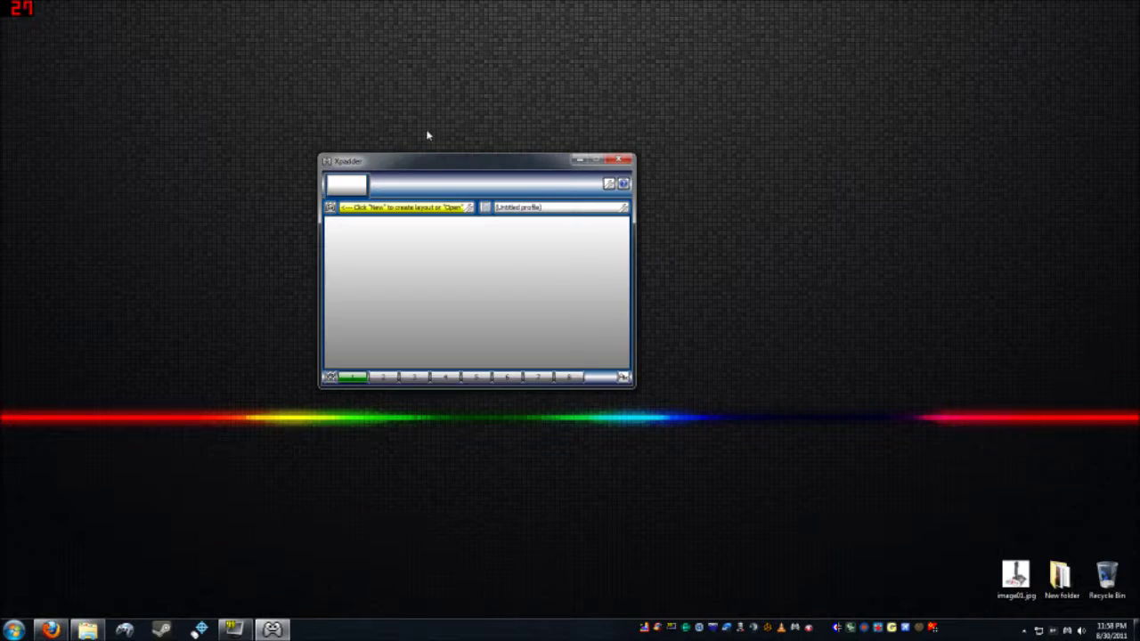
drag(441, 167, 564, 161)
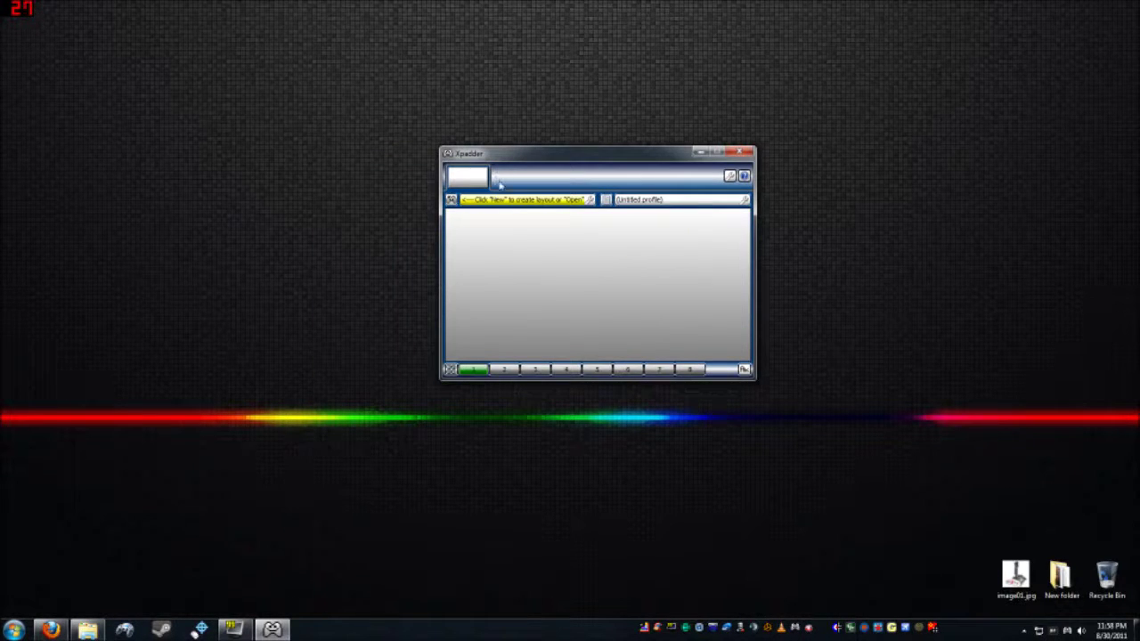
drag(527, 151, 489, 169)
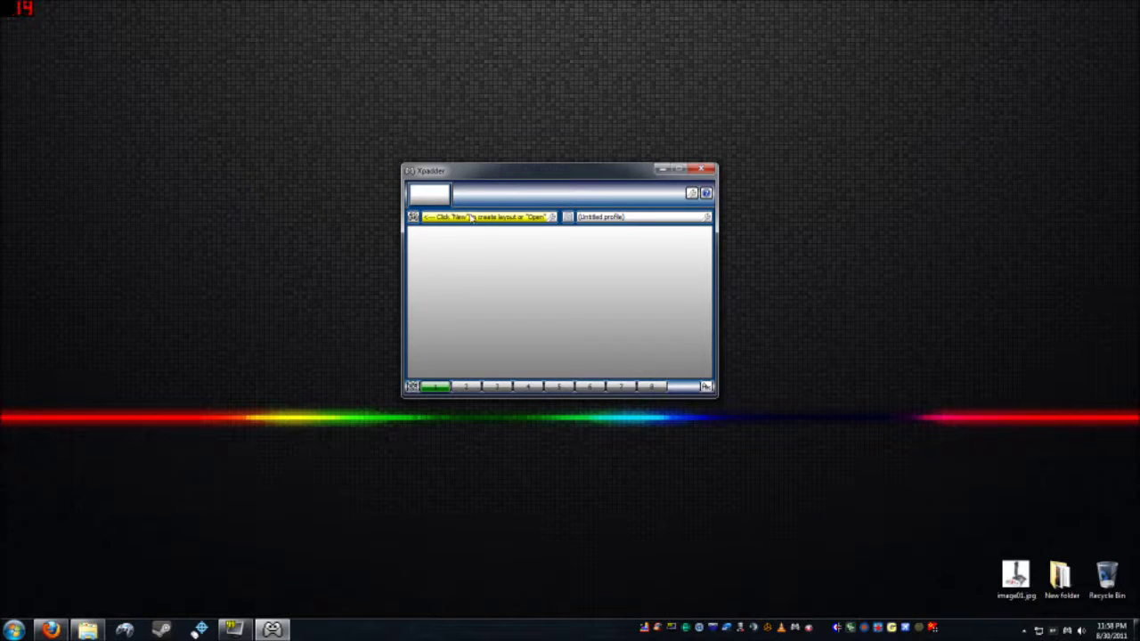
click(437, 198)
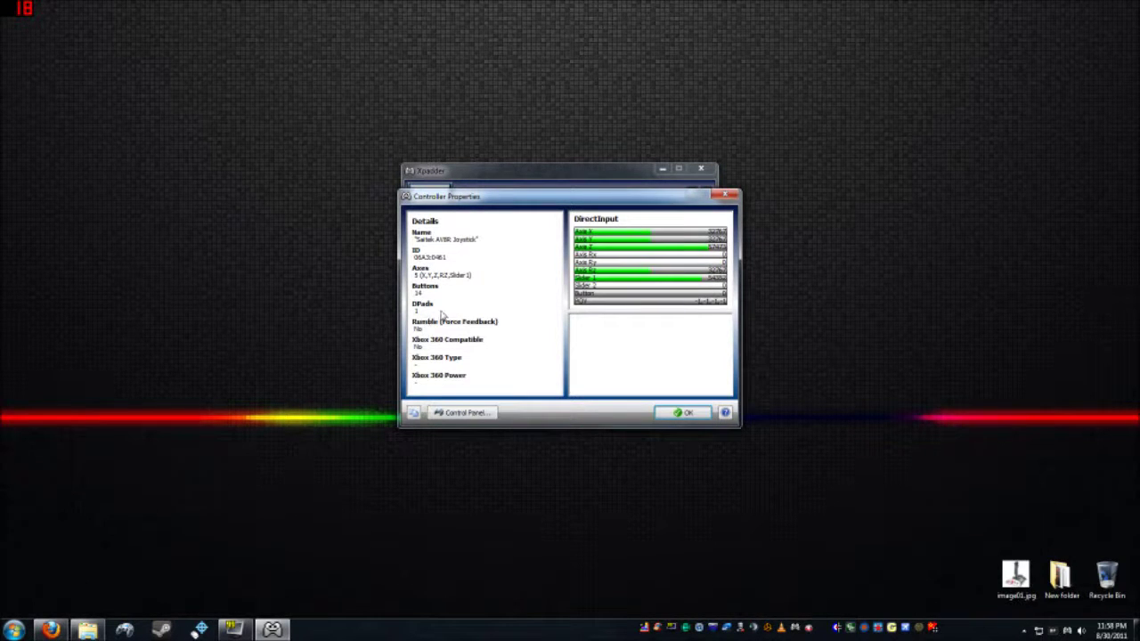
click(685, 412)
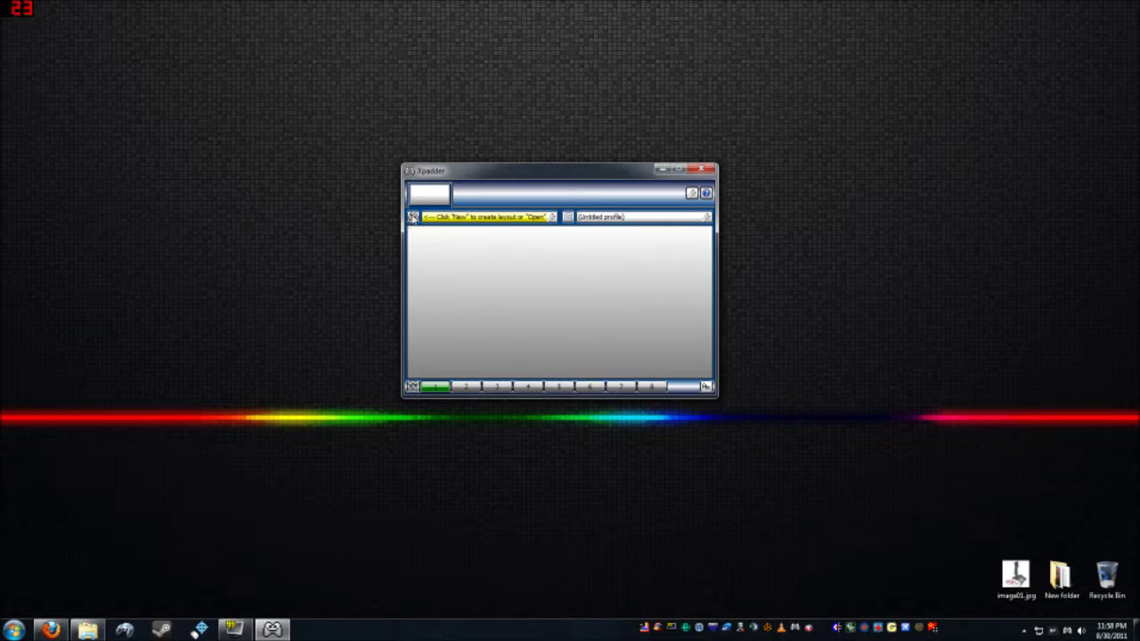
click(413, 218)
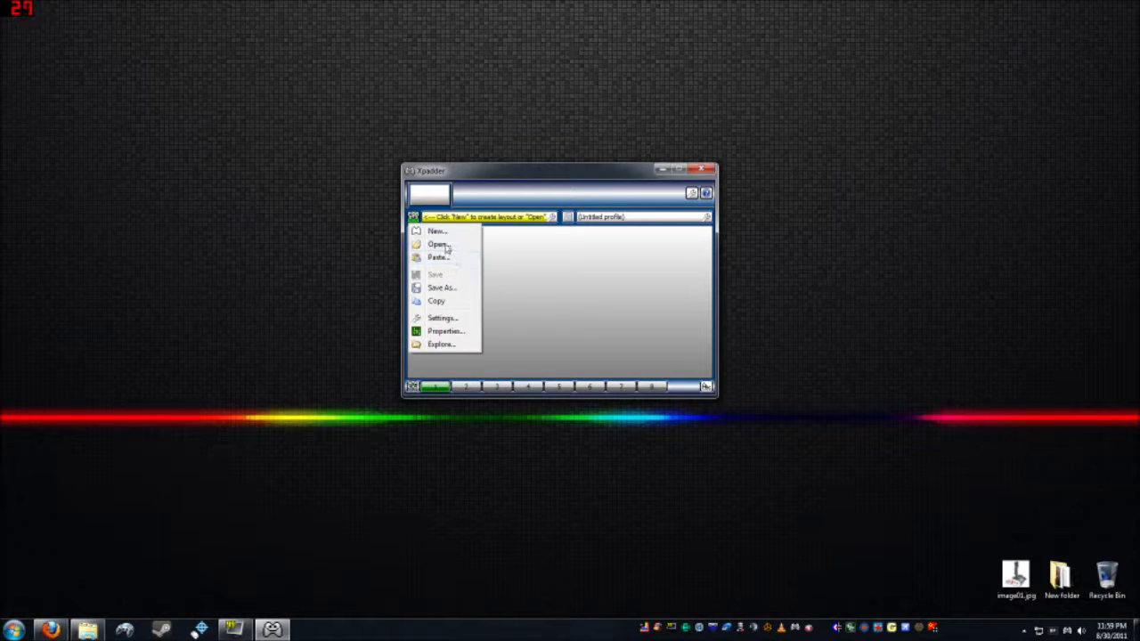
Start a new controller layout and preview the joystick photo image01.jpg
click(446, 232)
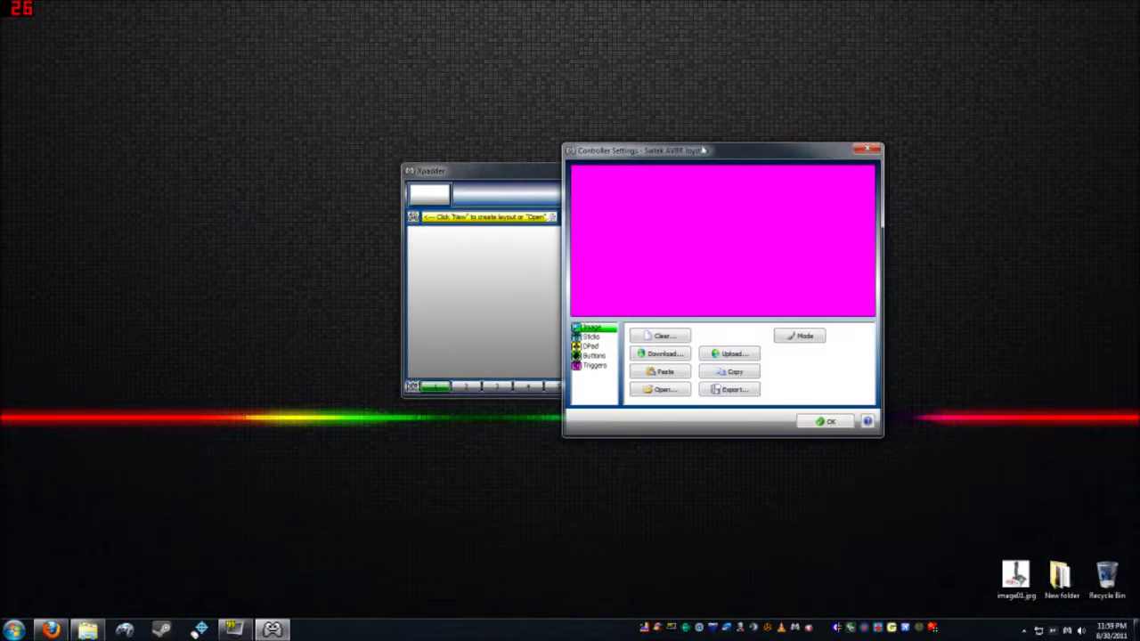
drag(703, 150, 547, 149)
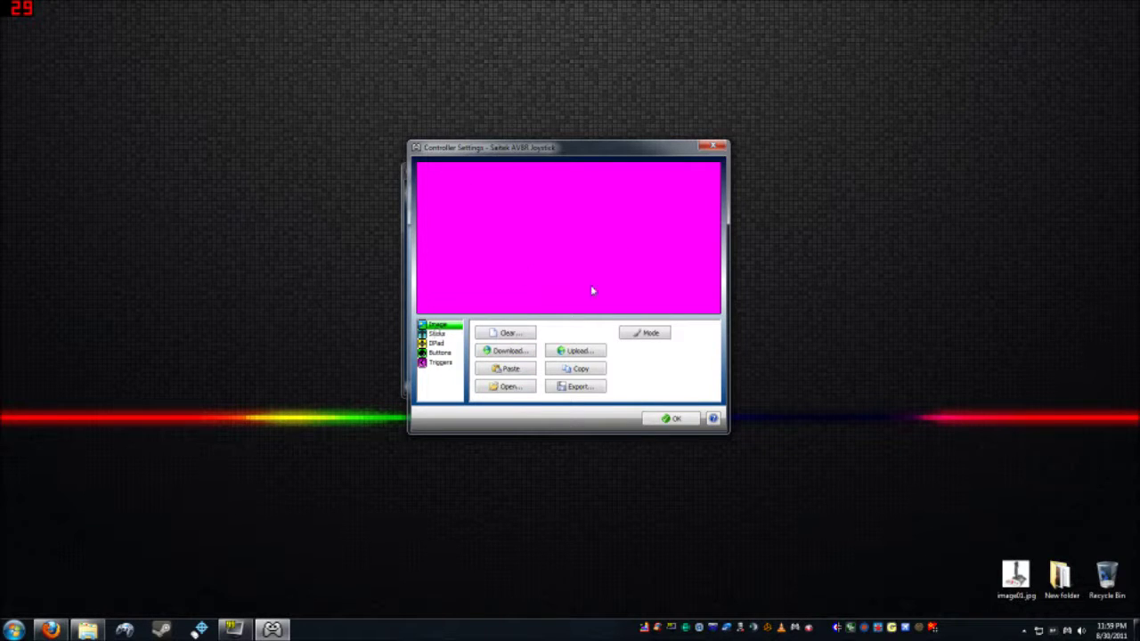
click(1023, 584)
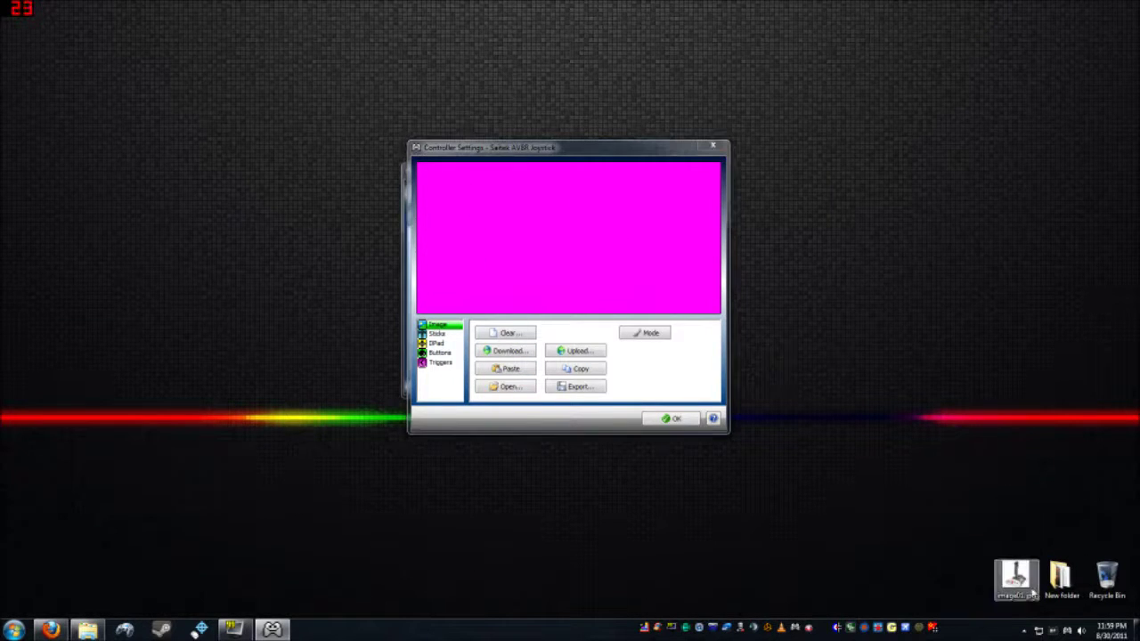
double_click(1023, 584)
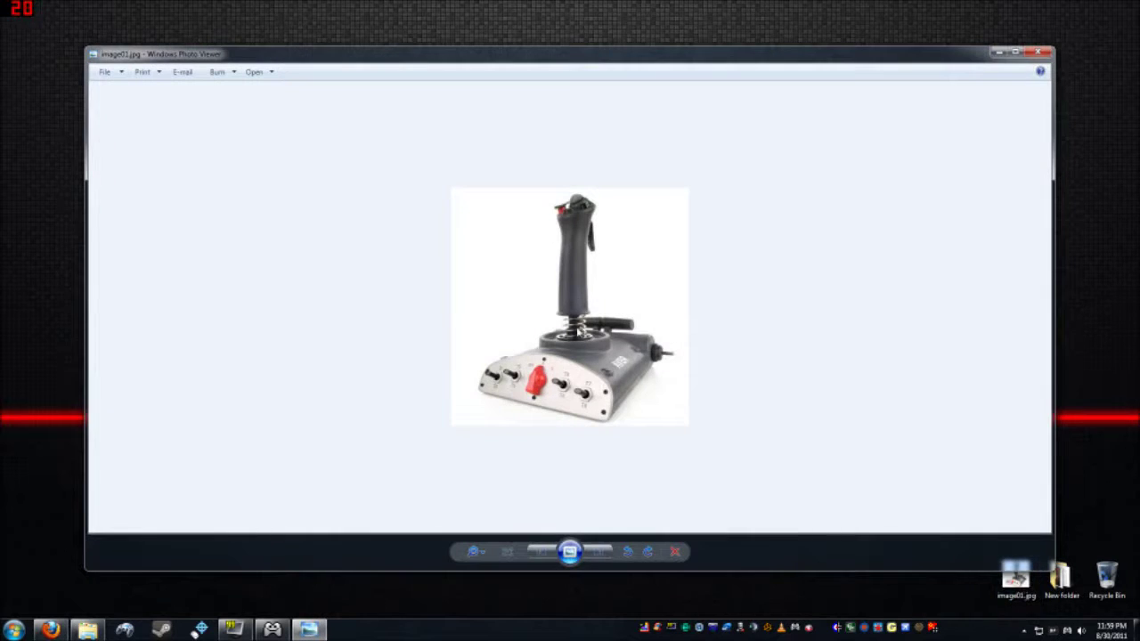
click(1036, 53)
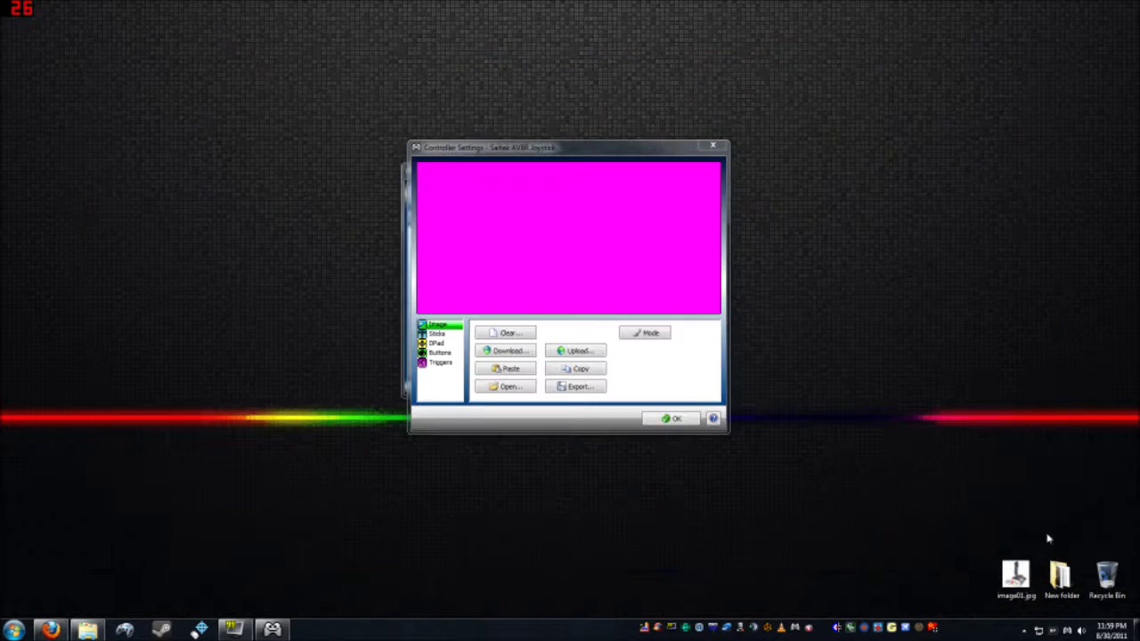
Open image01.jpg in Paint through the Open with menu
right_click(1029, 582)
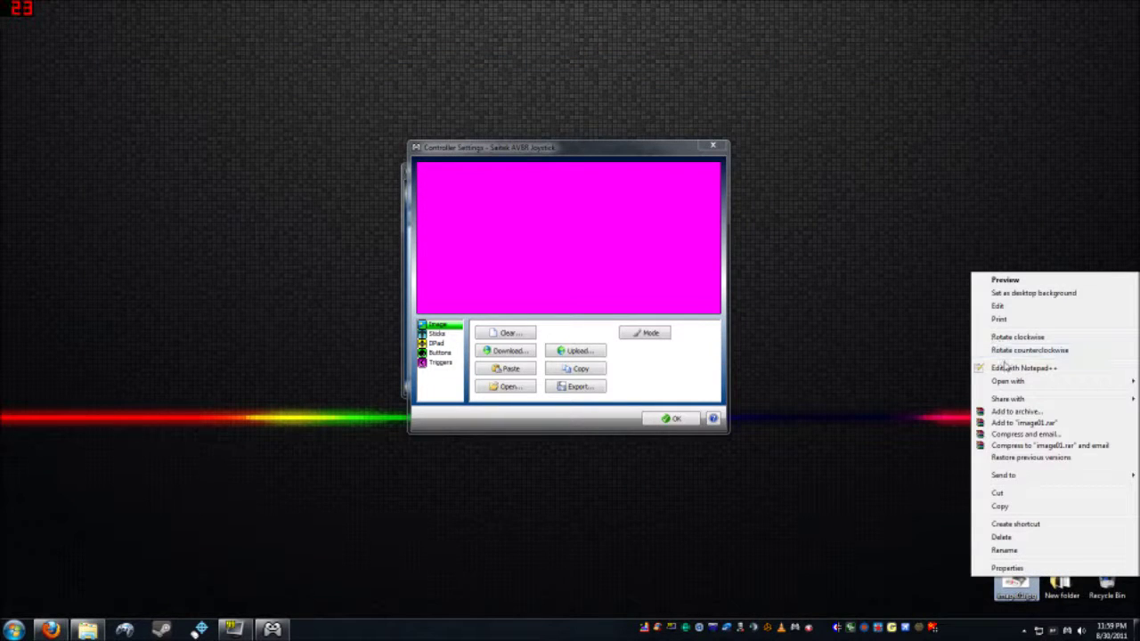
mouse_move(1006, 399)
mouse_move(1027, 382)
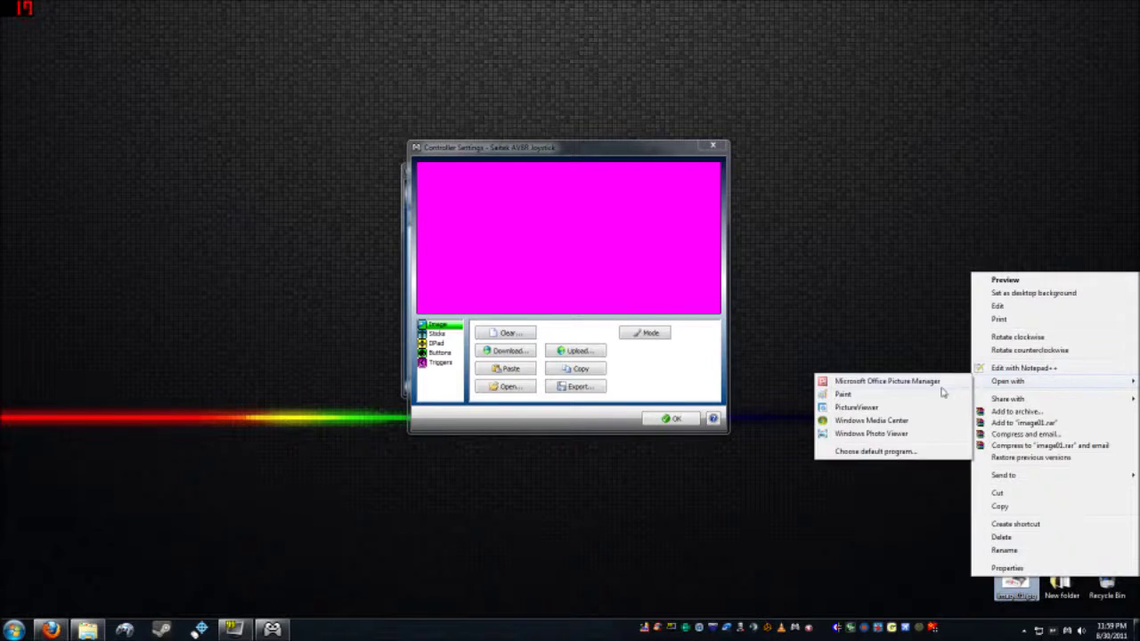
click(873, 394)
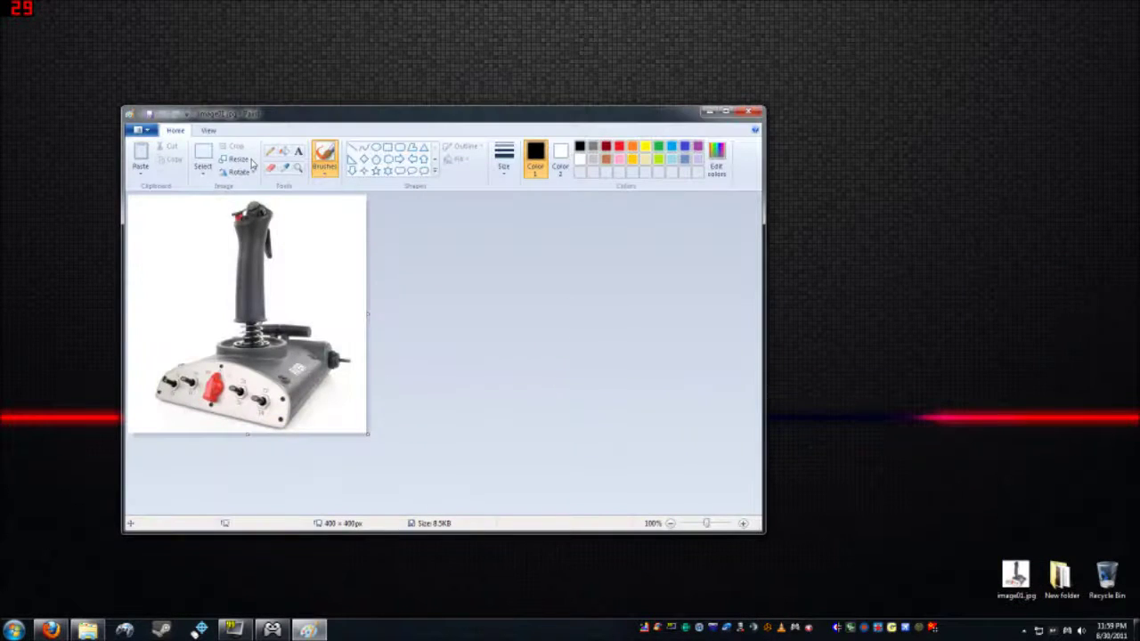
Try resizing the whole picture, with aspect ratio unlocked, to 2 pixels tall, then undo it
click(203, 168)
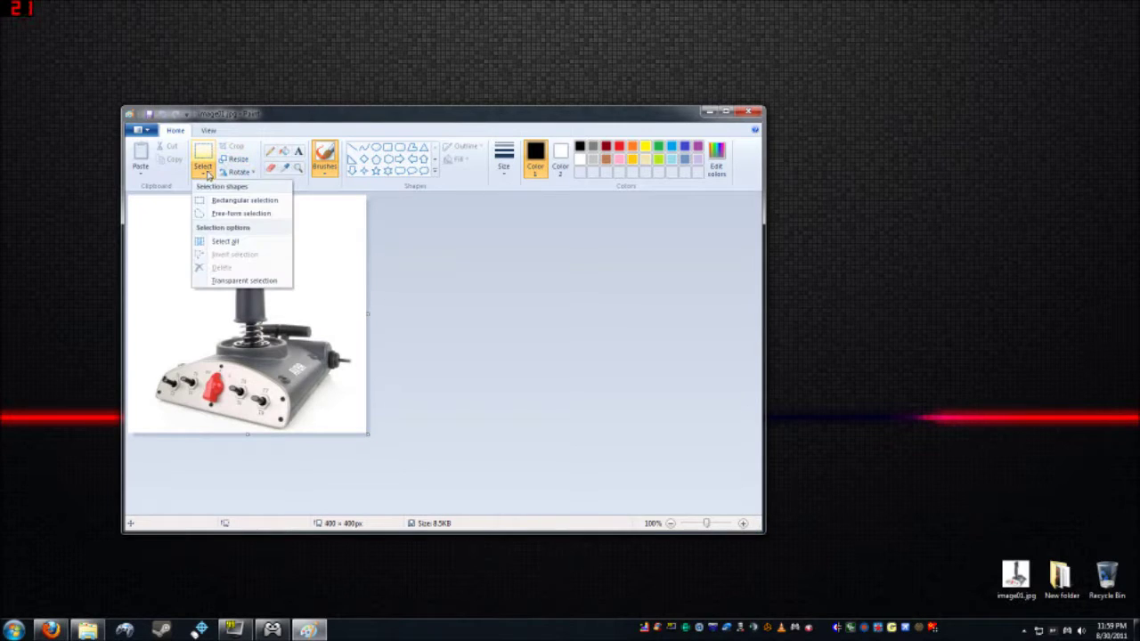
click(225, 241)
click(242, 160)
click(169, 269)
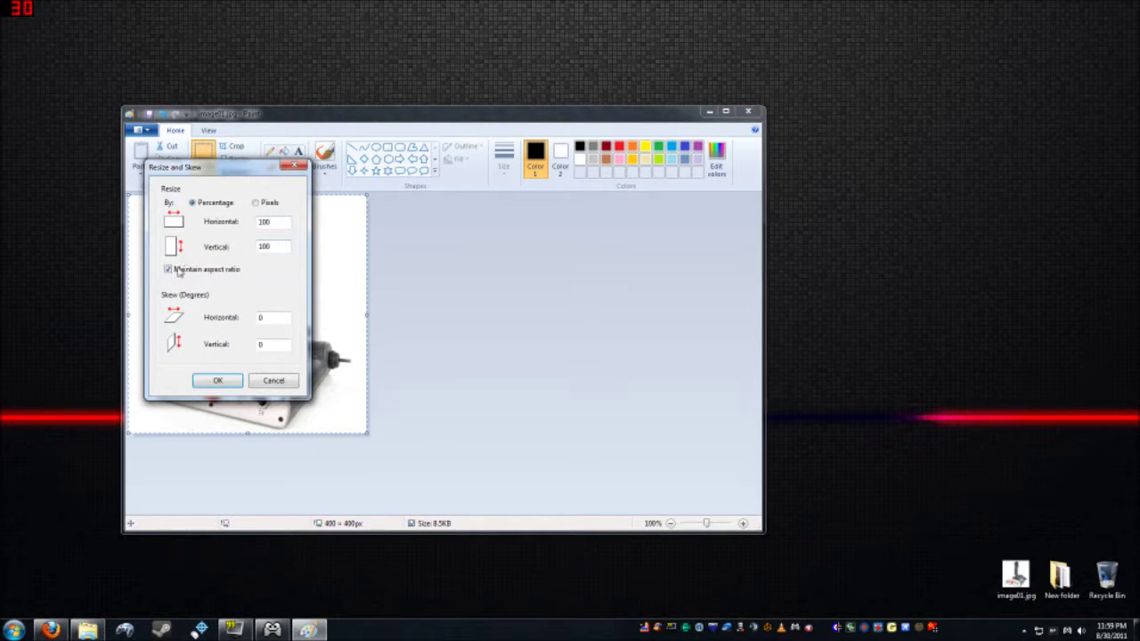
click(257, 203)
drag(285, 246, 225, 255)
text(256)
key(Return)
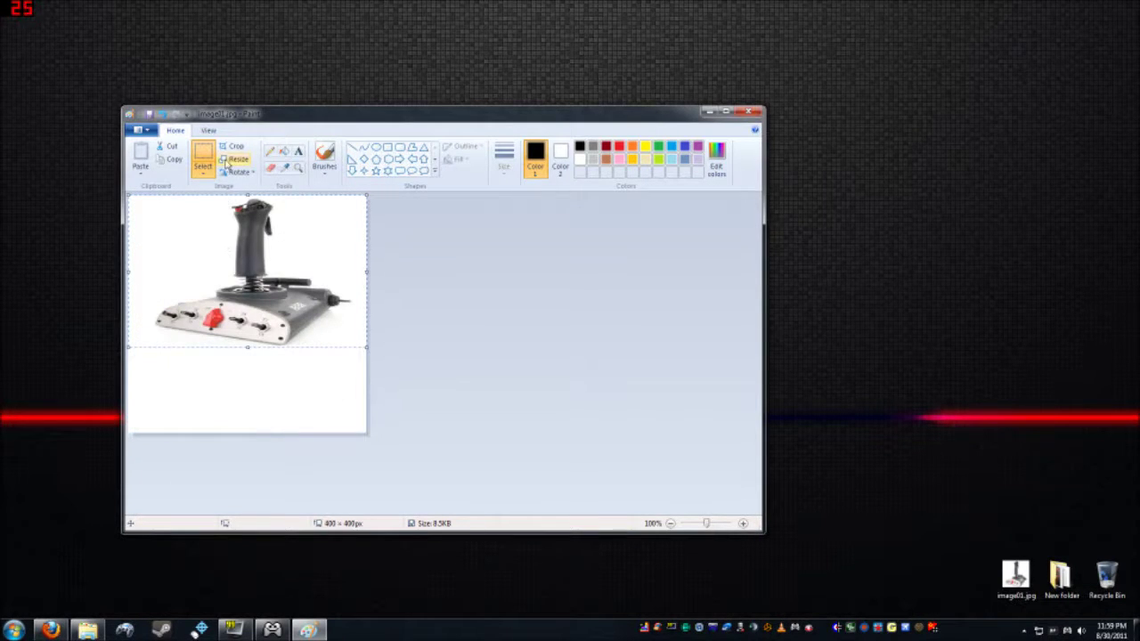
key(ctrl+z)
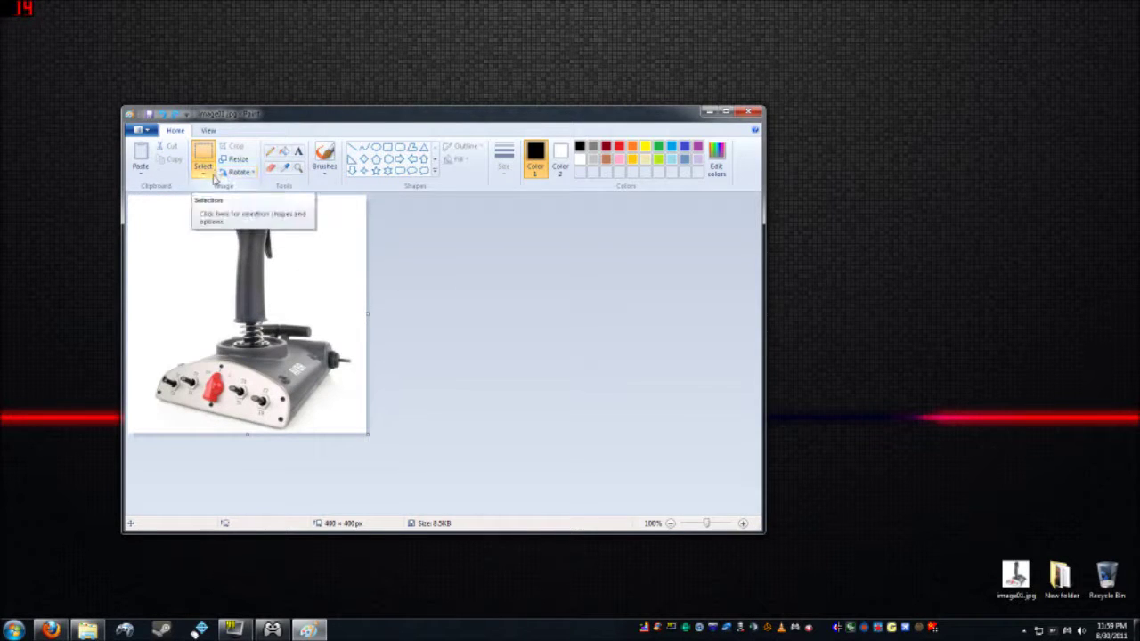
Retry the unlocked resize at 25 pixels tall, then undo the squashed result
click(204, 173)
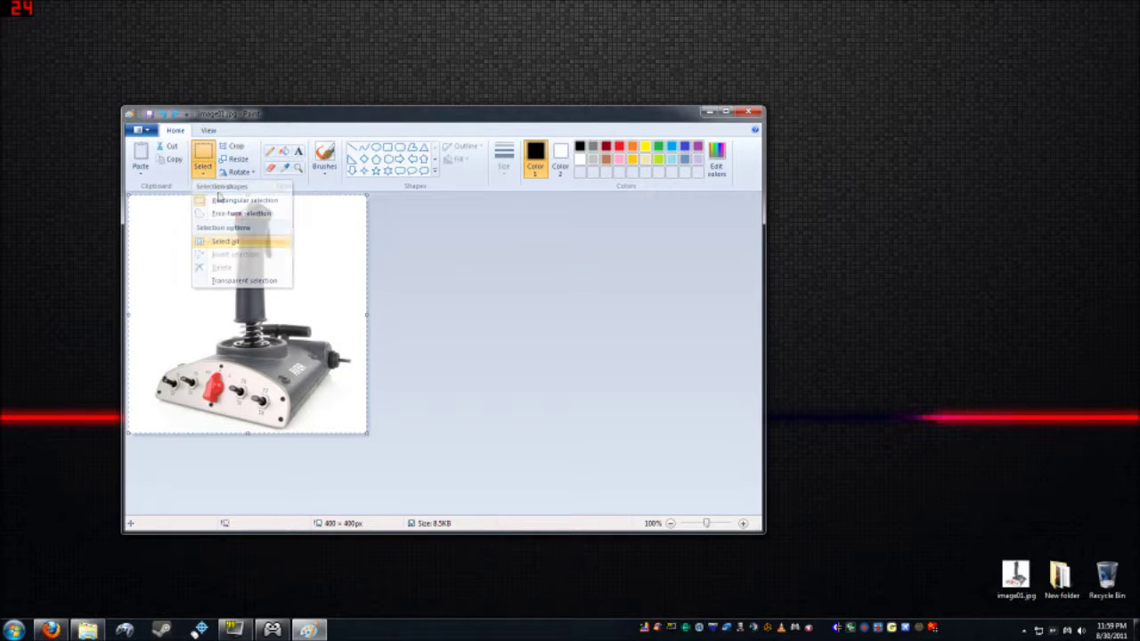
click(222, 240)
click(231, 159)
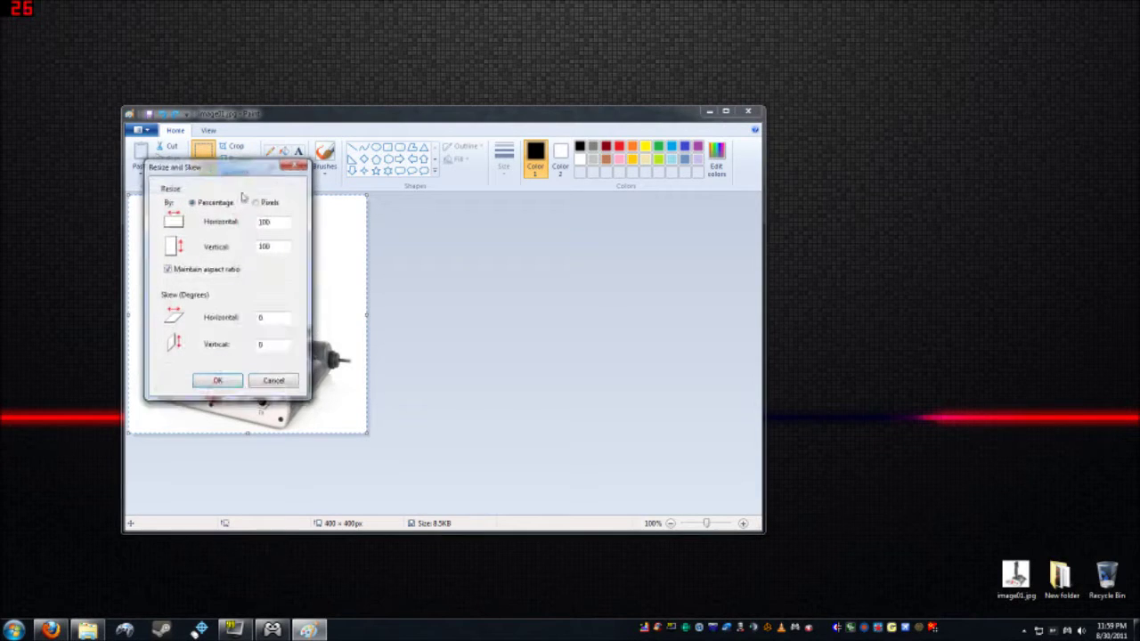
click(186, 270)
click(254, 203)
key(Tab)
key(Tab)
text(25)
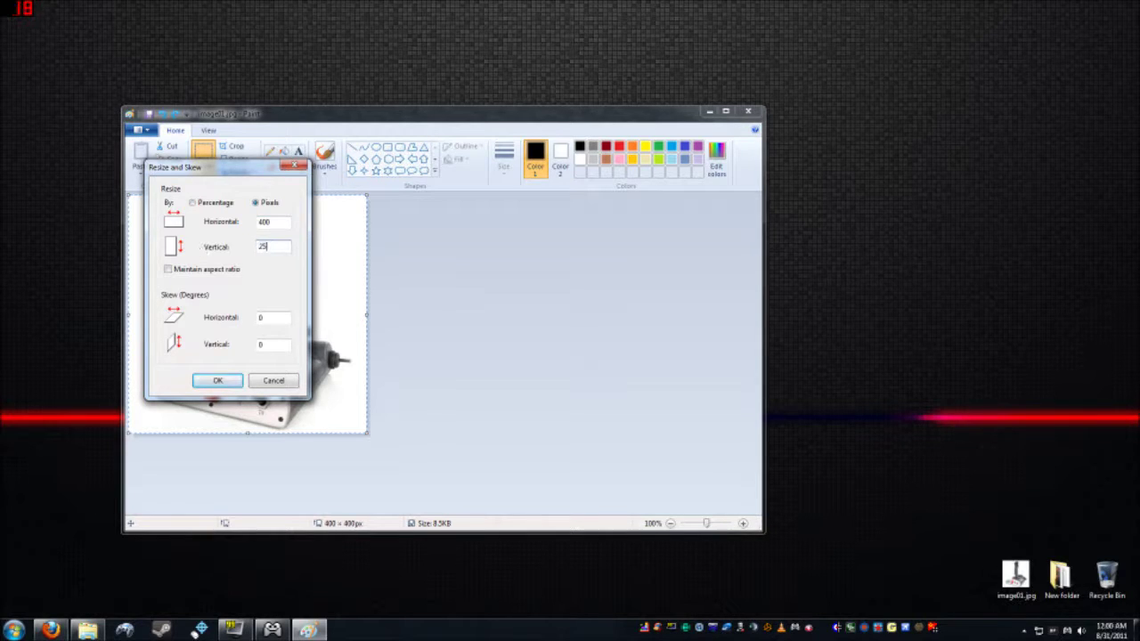
key(Return)
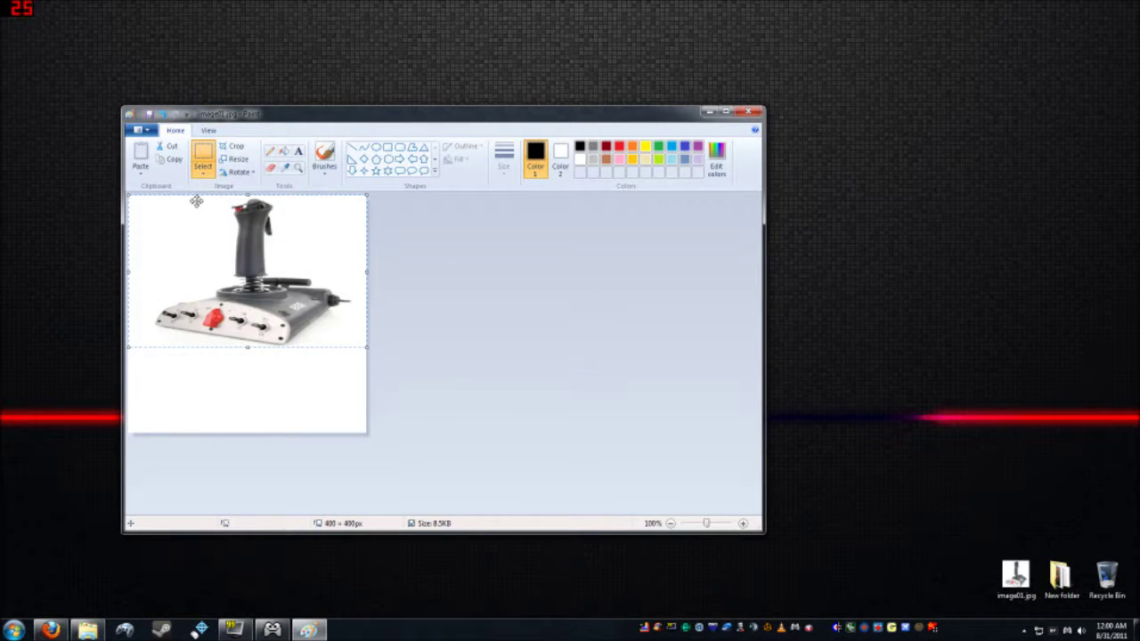
key(ctrl+z)
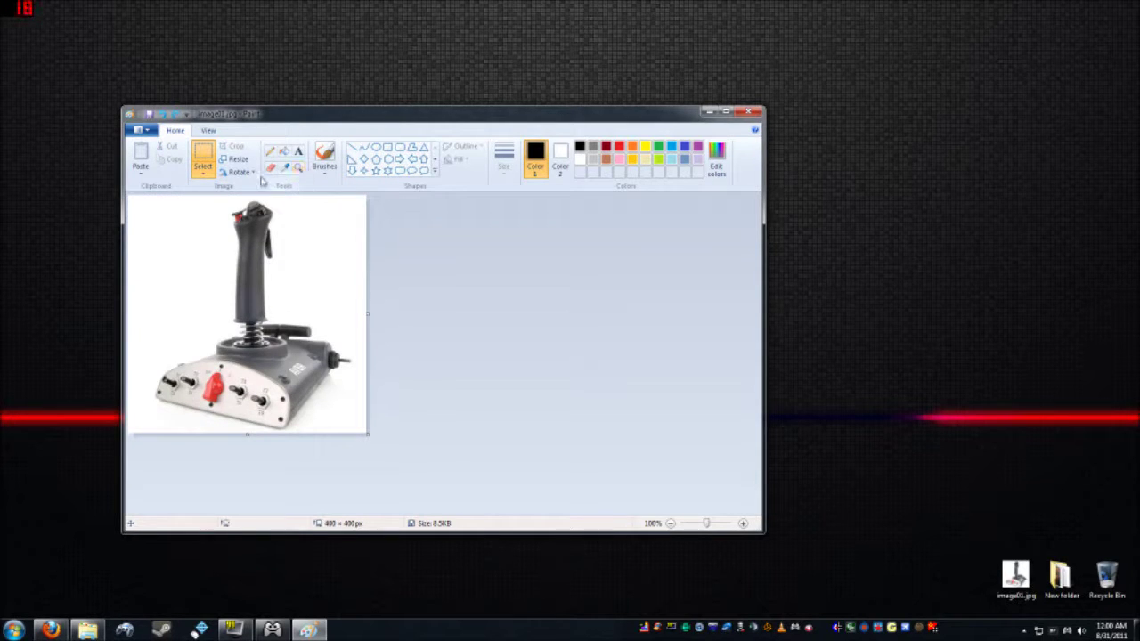
Resize the whole picture proportionally to 250 pixels tall and cut it from the canvas
click(204, 172)
click(218, 236)
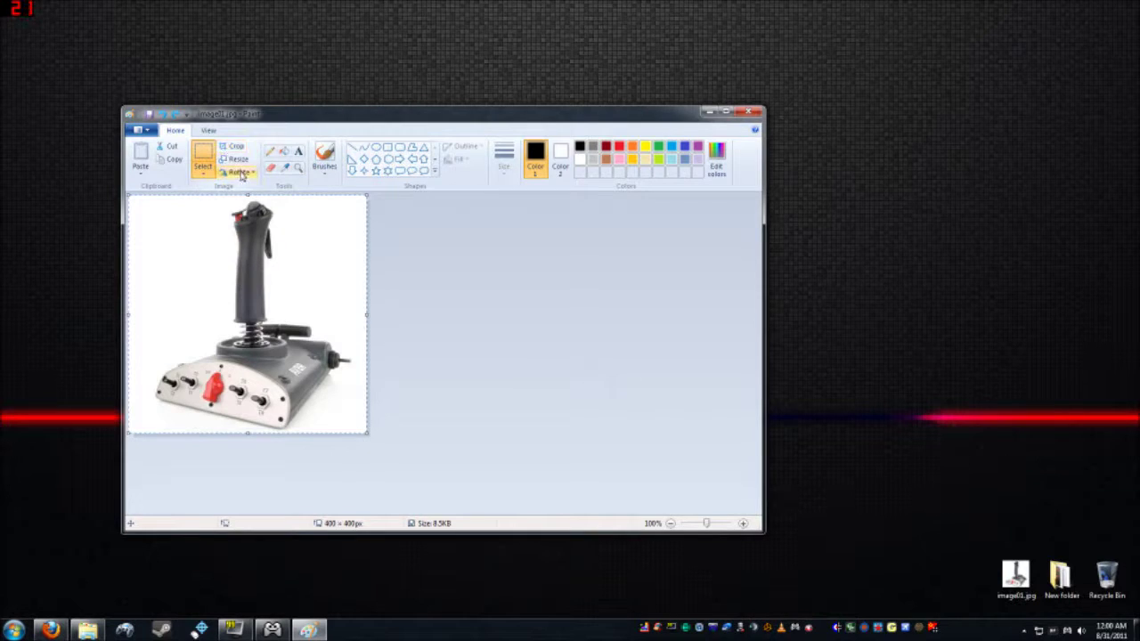
click(233, 158)
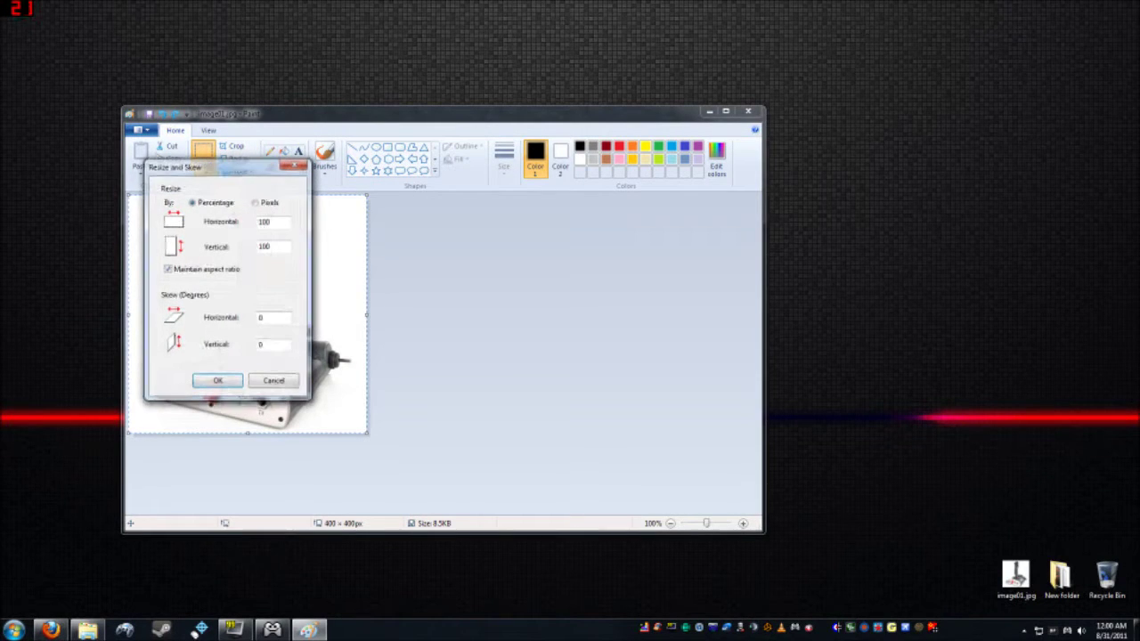
click(256, 203)
text(2)
text(50)
key(Return)
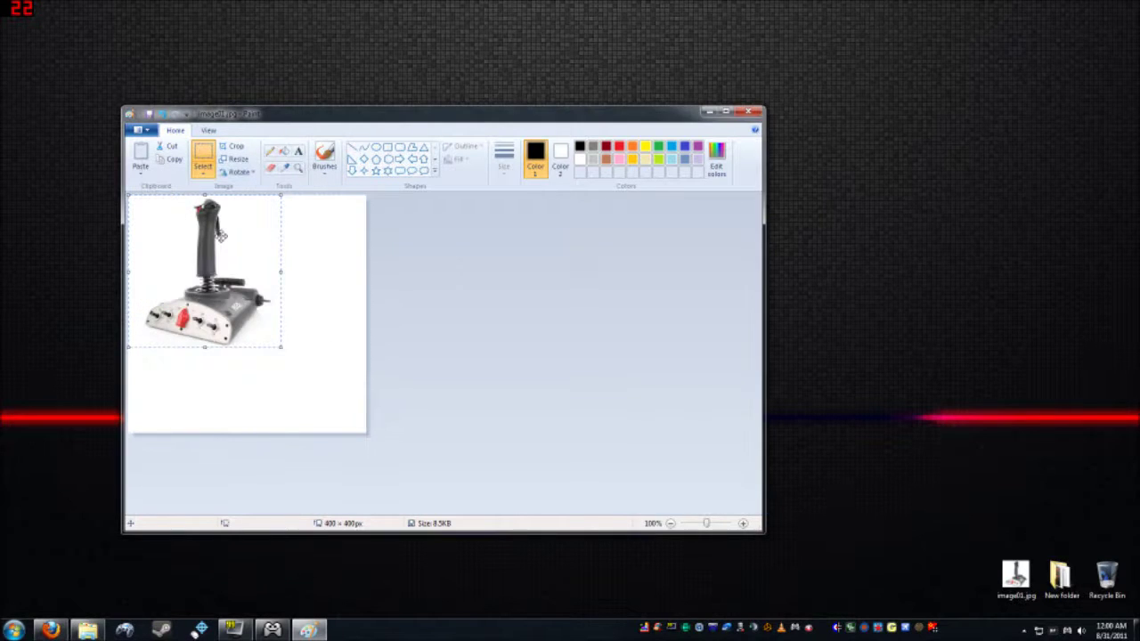
key(Delete)
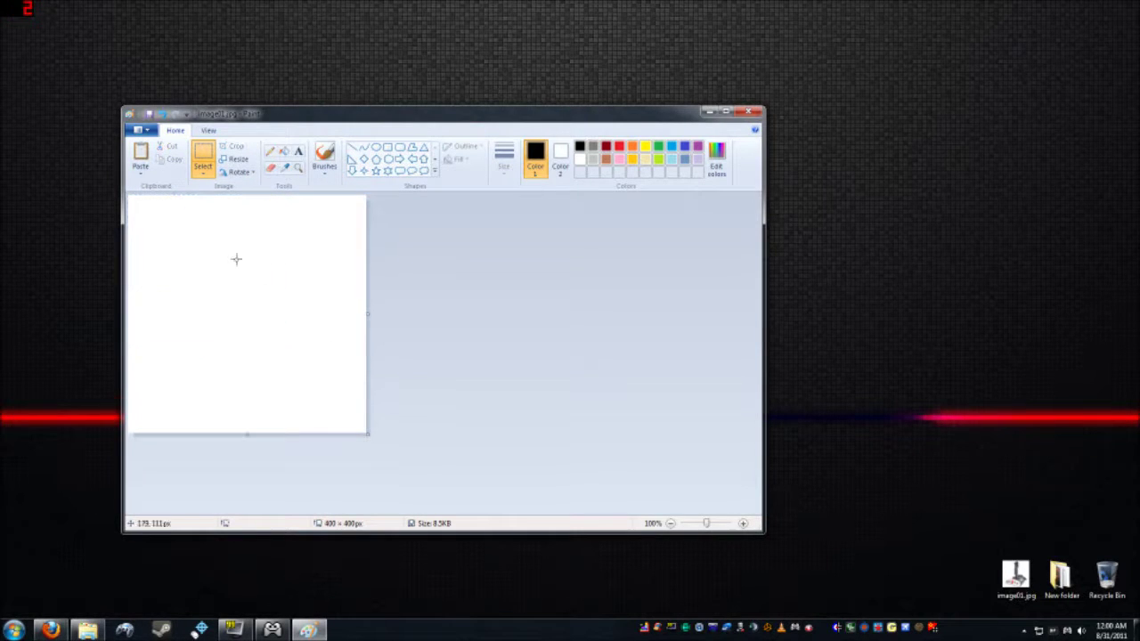
click(140, 130)
Discard the old image for a new picture, paste the joystick and centre it on the 512 × 256 canvas
click(150, 148)
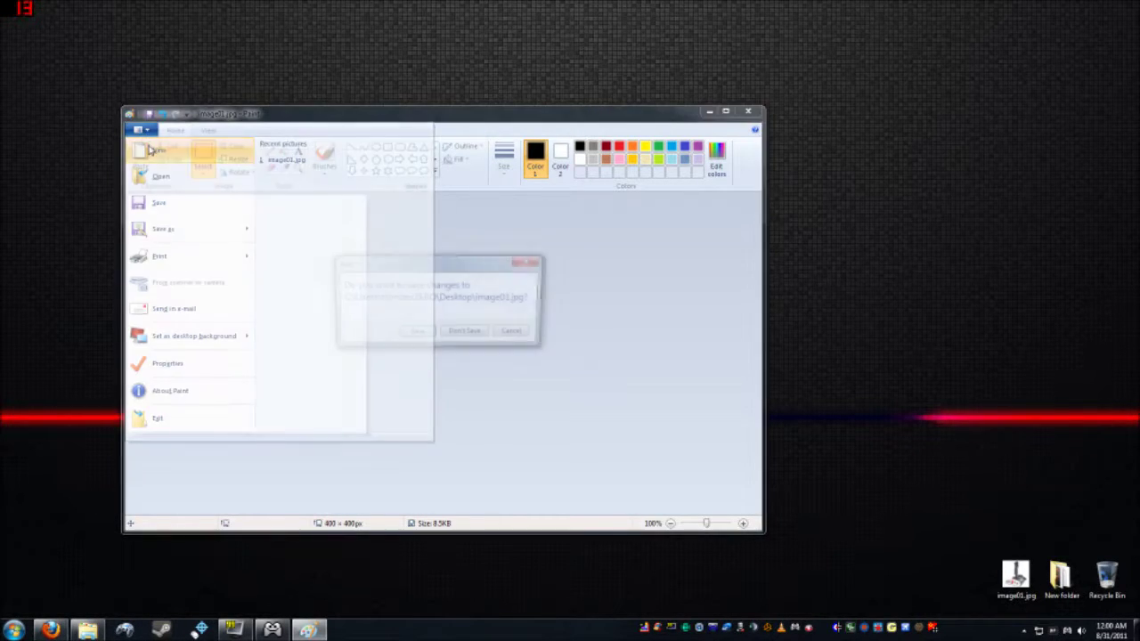
click(459, 335)
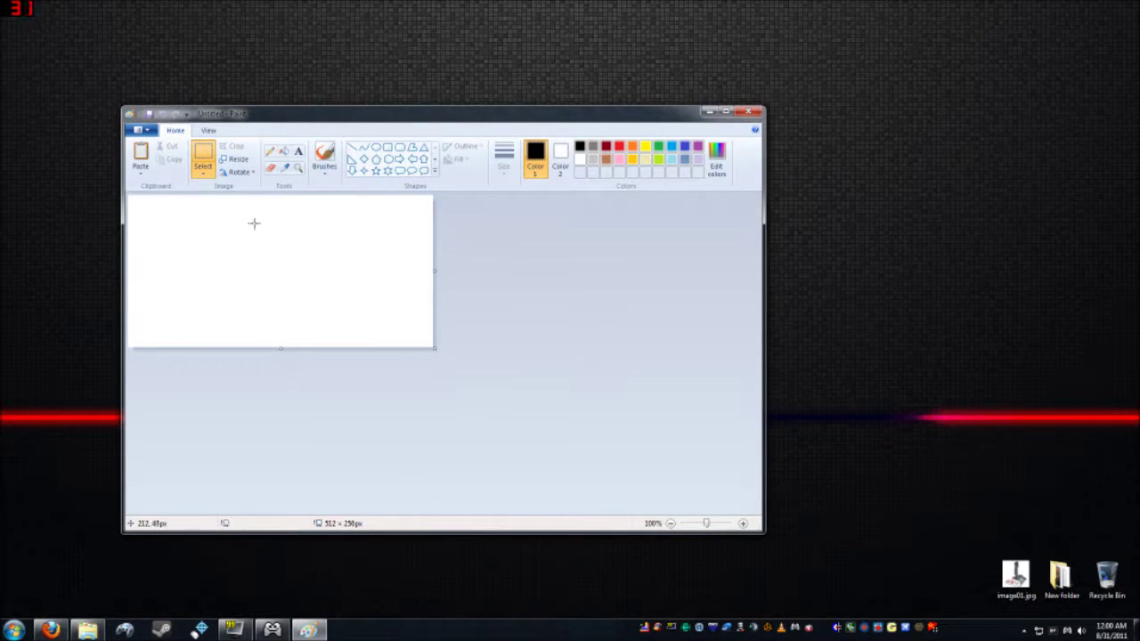
key(ctrl+v)
drag(215, 278, 288, 279)
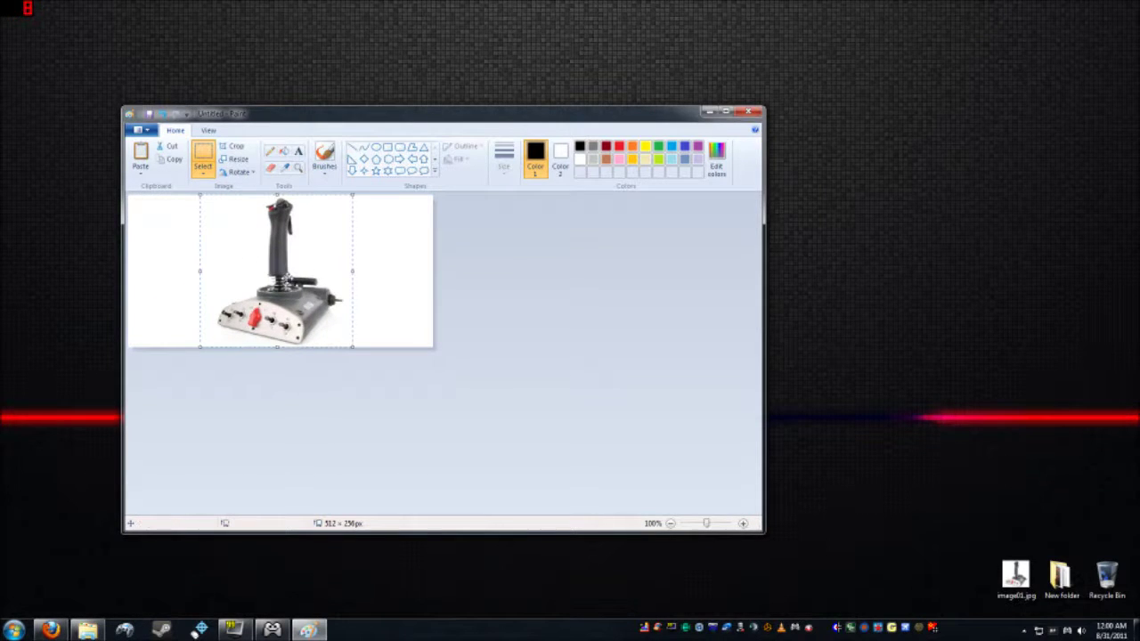
click(153, 130)
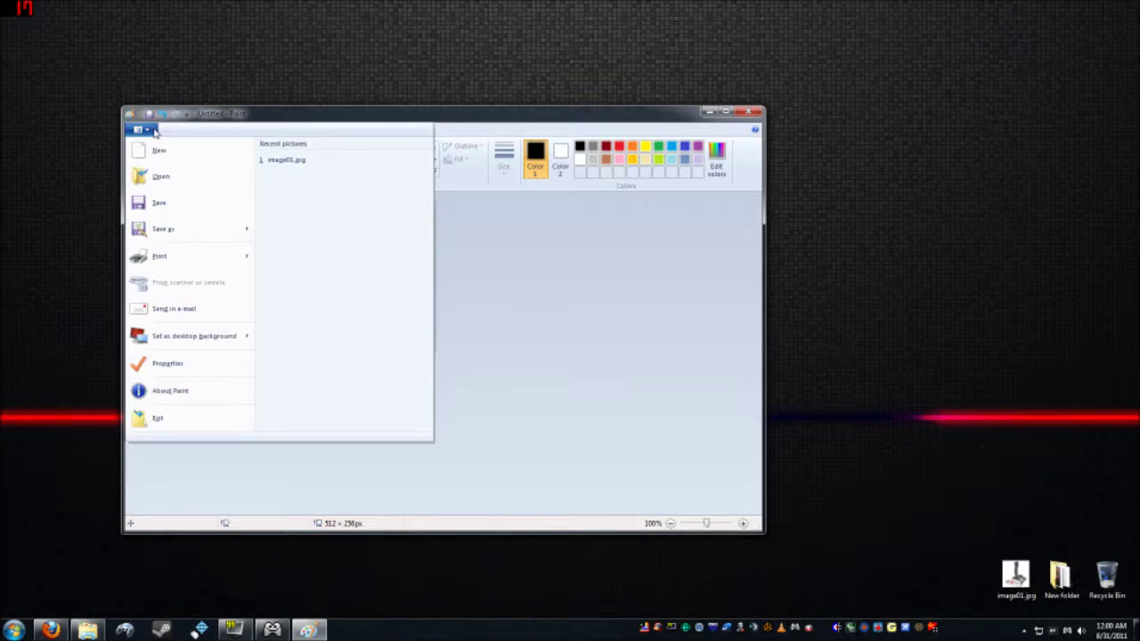
Save the picture on the Desktop as a 24-bit bitmap named Saitek AVBR.bmp
click(171, 230)
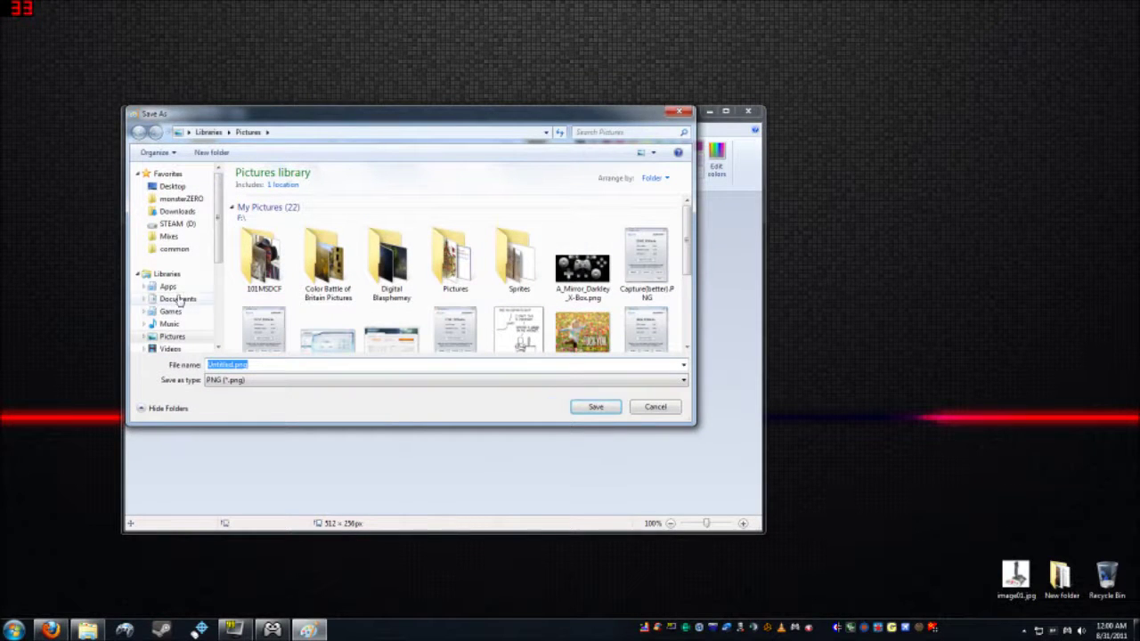
click(246, 380)
click(256, 419)
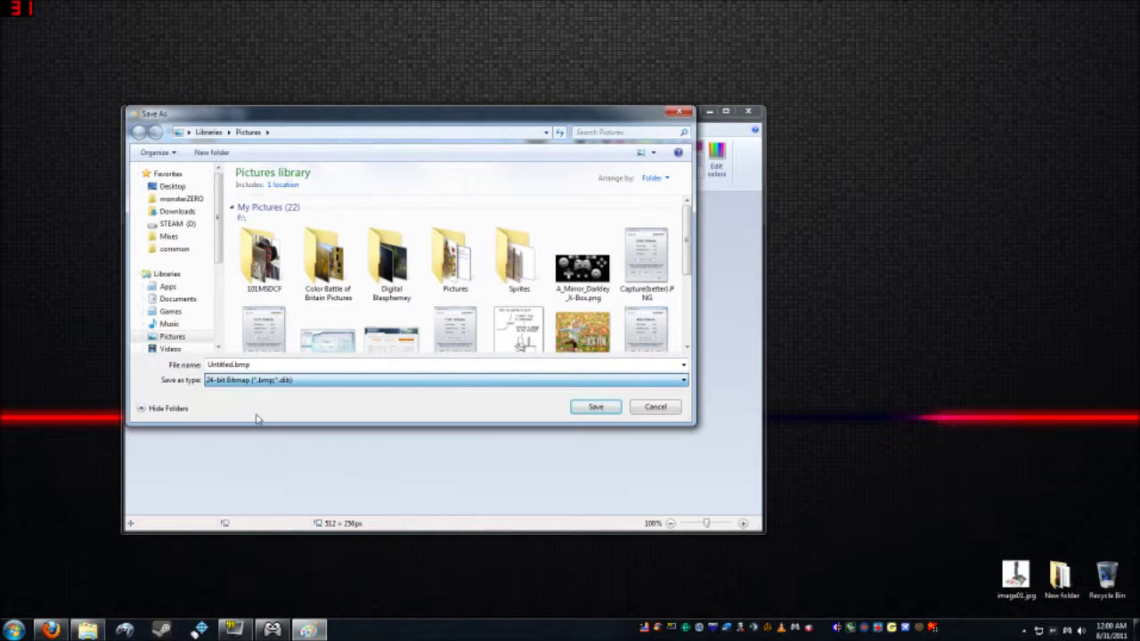
key(shift+Tab)
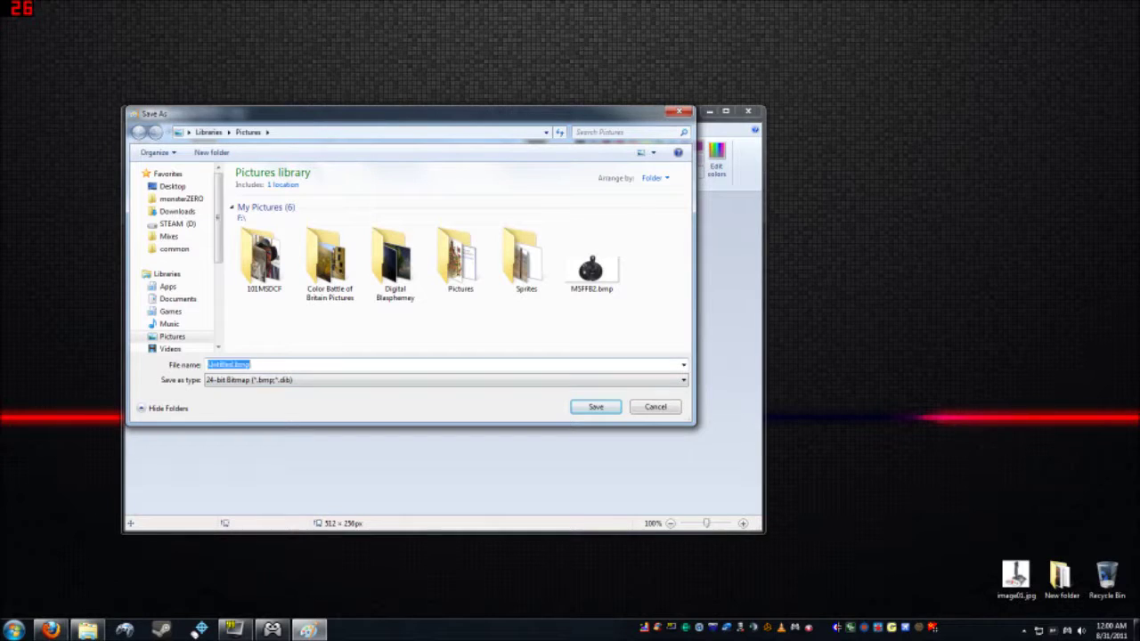
drag(235, 364, 207, 364)
text(Saitek AV8R)
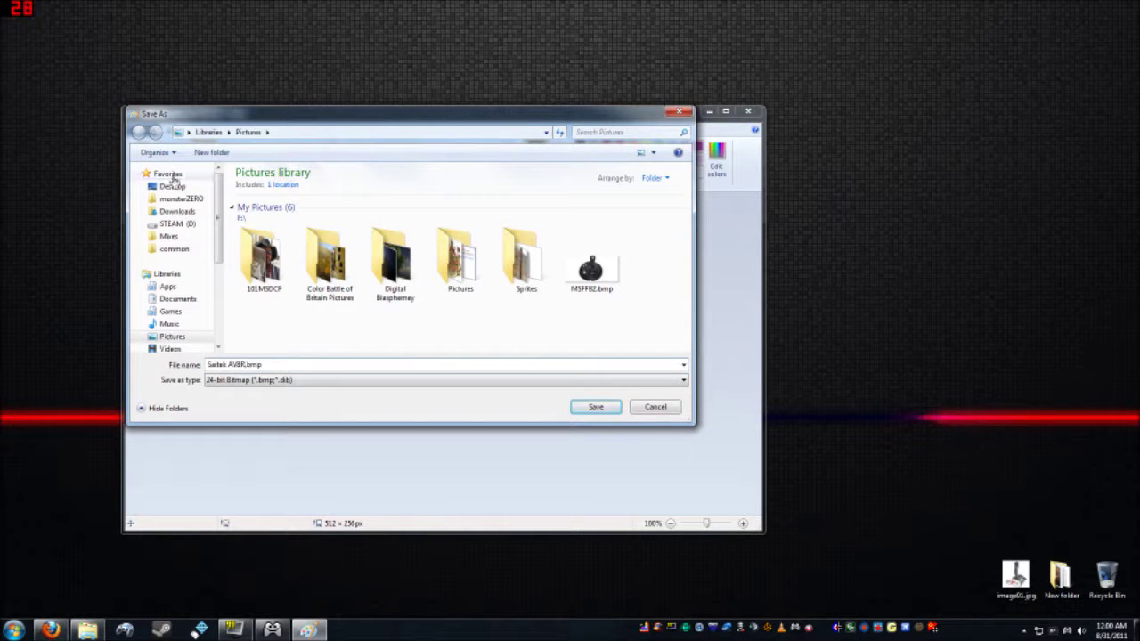
click(173, 187)
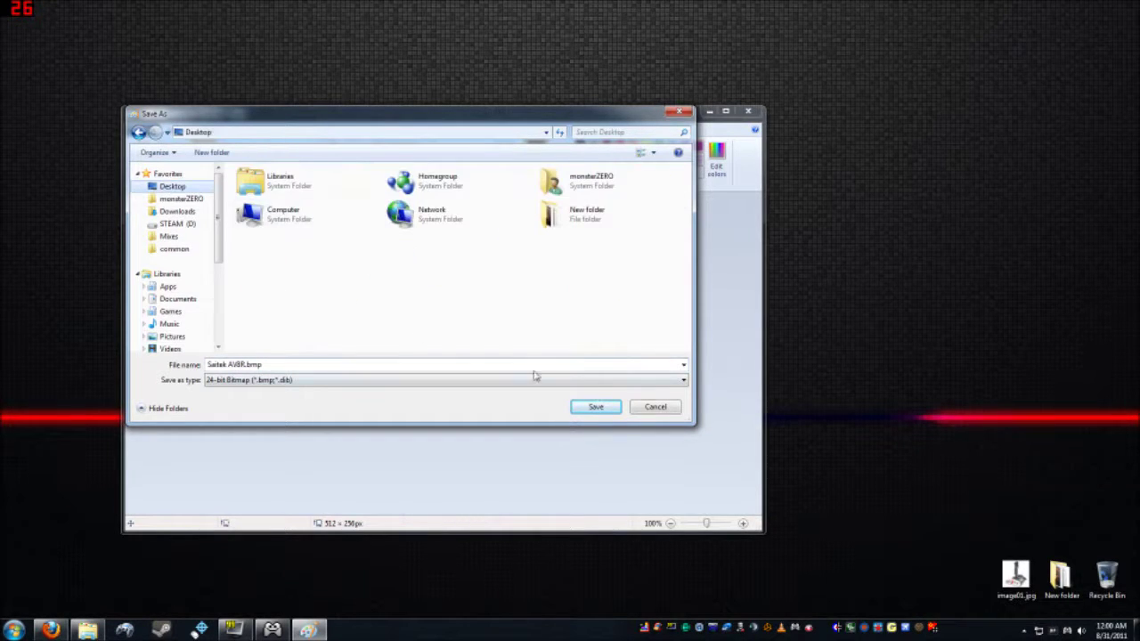
click(596, 406)
Close Paint, arrange the Saitek AVBR.bmp desktop icon, and drop image01.jpg into the Recycle Bin
click(749, 111)
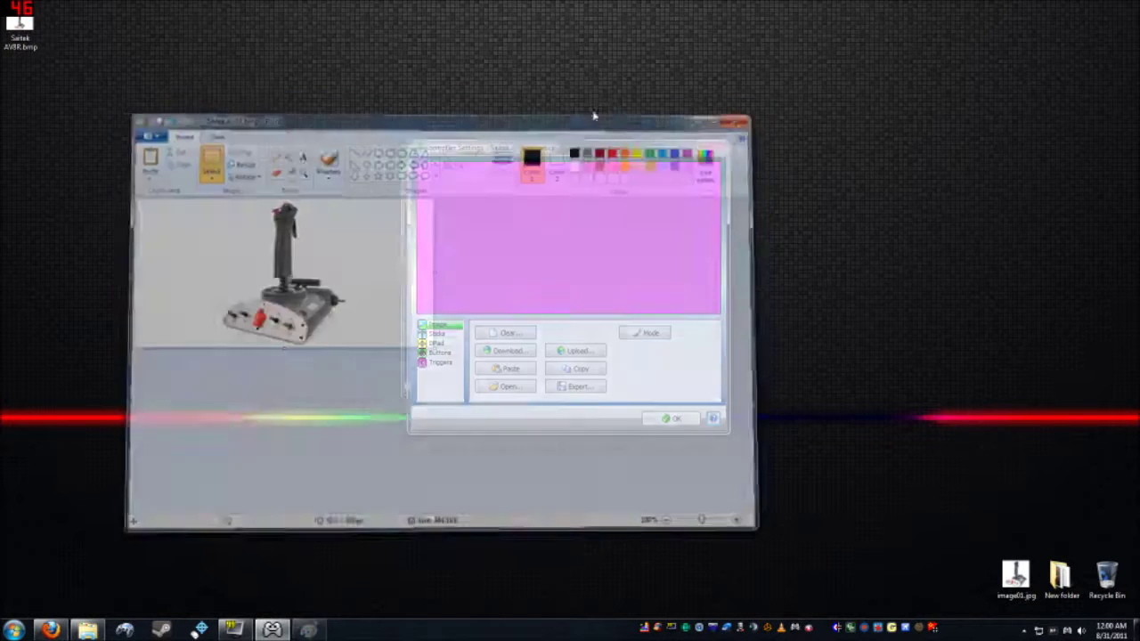
mouse_move(20, 27)
mouse_down()
mouse_move(799, 419)
mouse_move(947, 588)
mouse_up()
drag(1016, 577, 1109, 577)
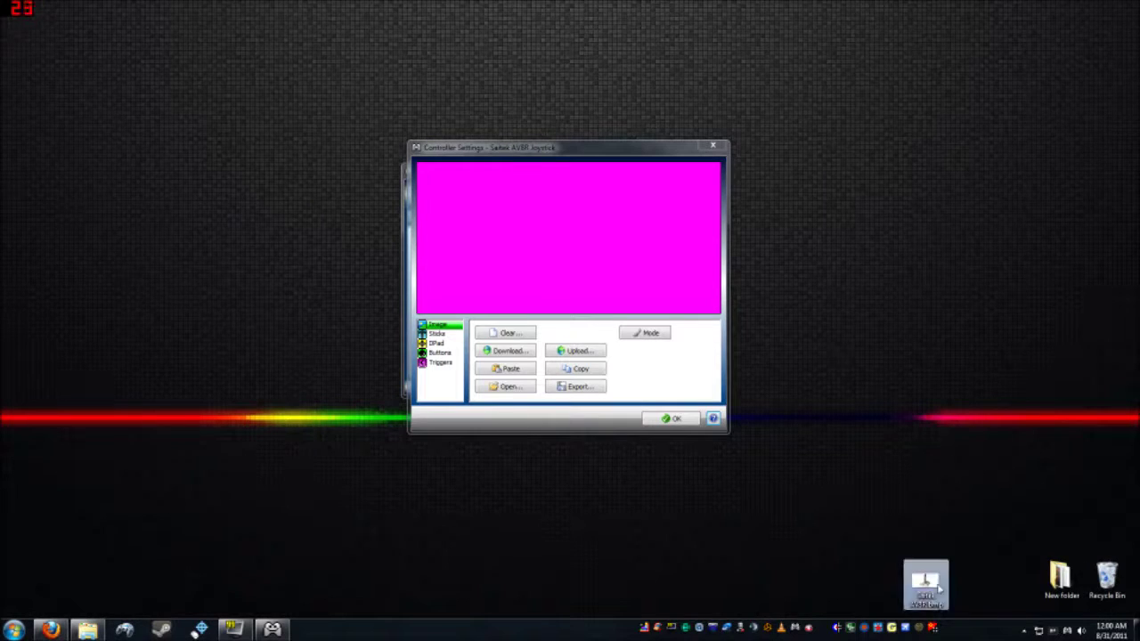
drag(925, 583, 1016, 583)
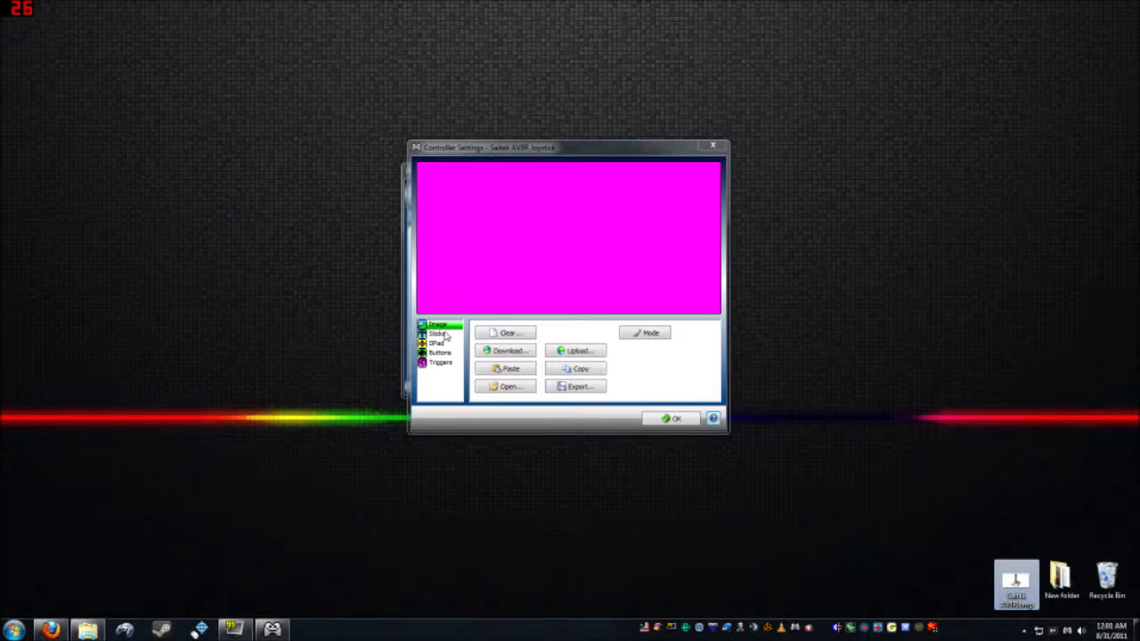
Load Saitek AVBR.bmp from the Desktop as the controller image in Xpadder
click(503, 386)
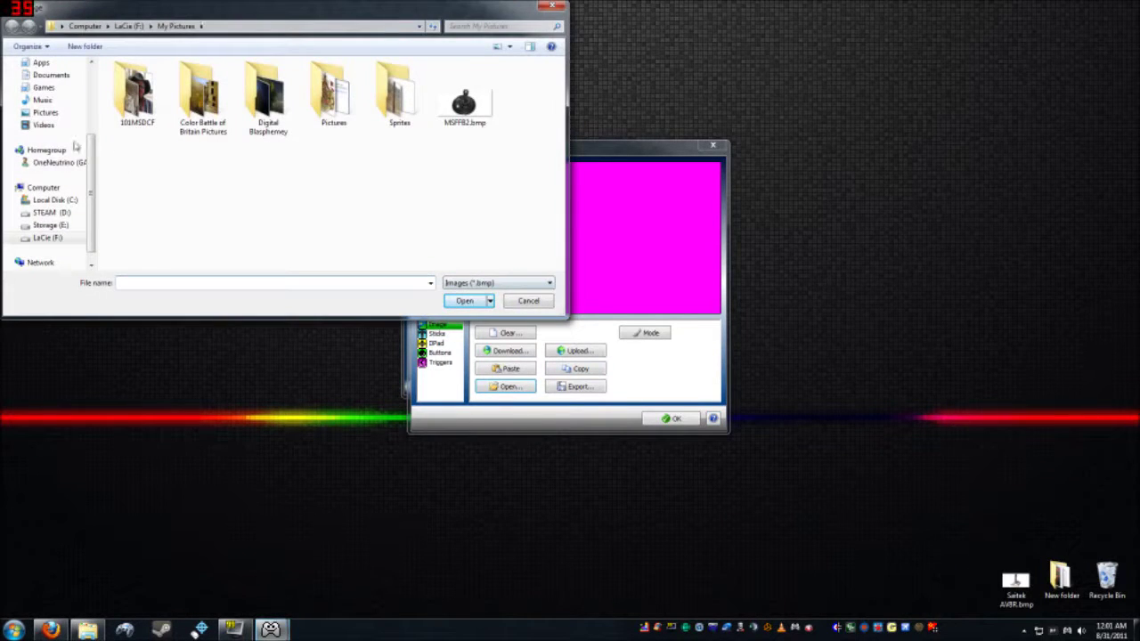
scroll(85, 104, up, 4)
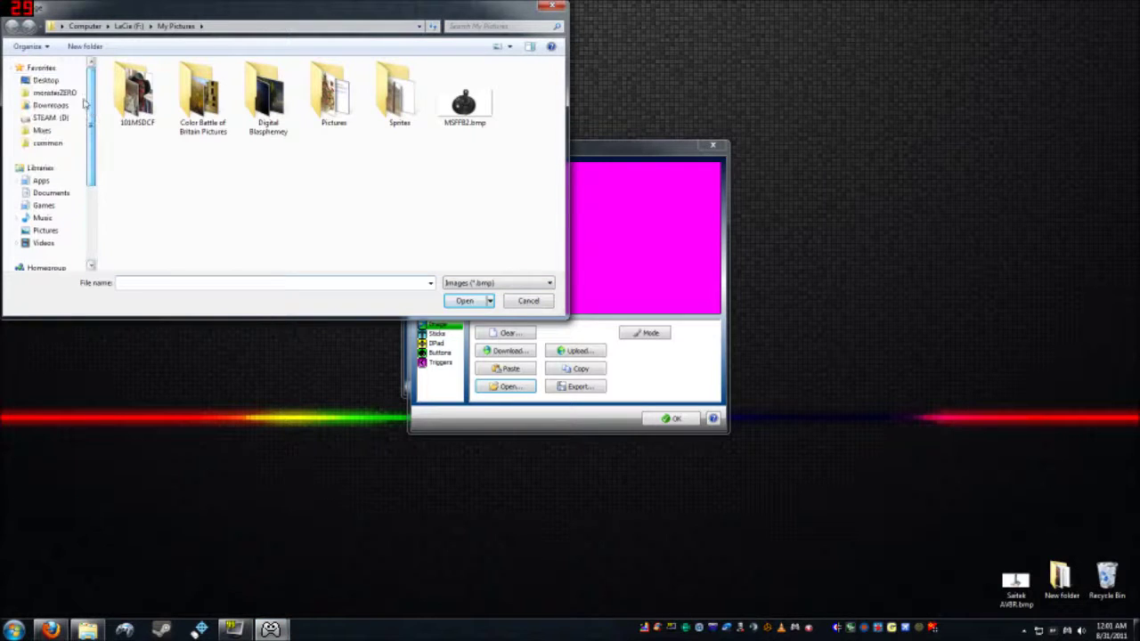
click(46, 81)
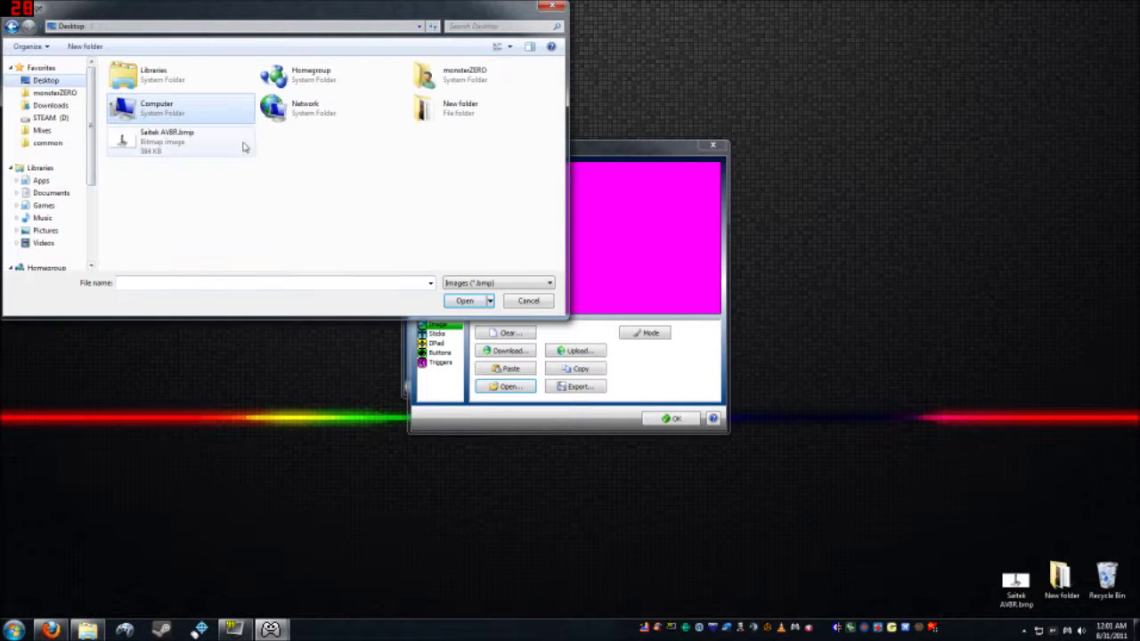
double_click(156, 144)
drag(604, 159, 742, 140)
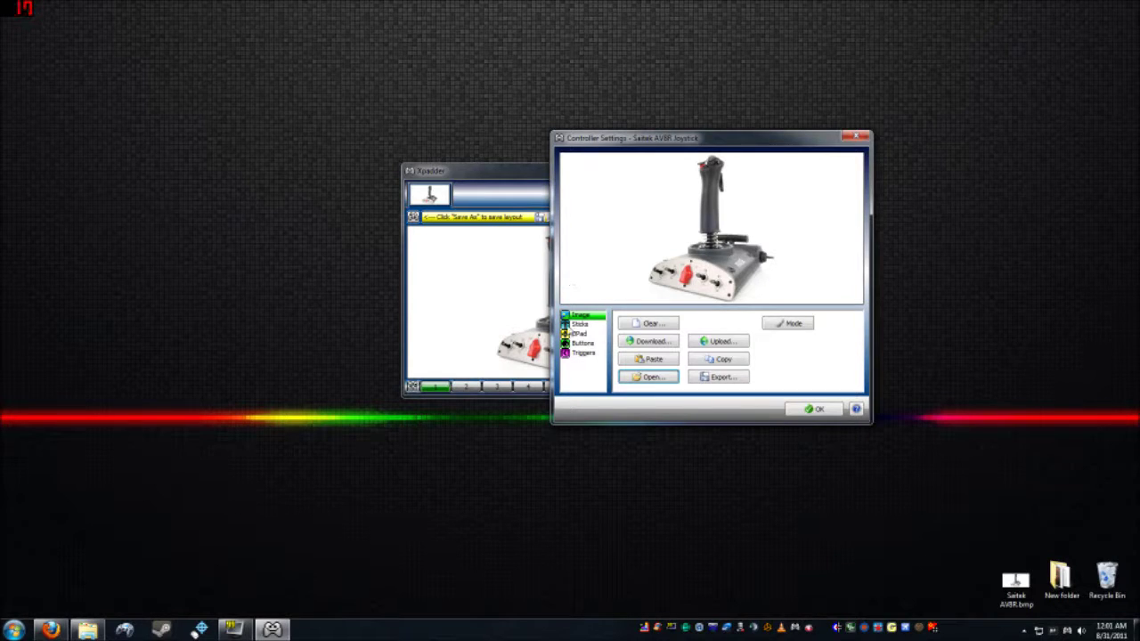
Step through the Sticks and DPad pages to reach the Buttons settings
click(581, 324)
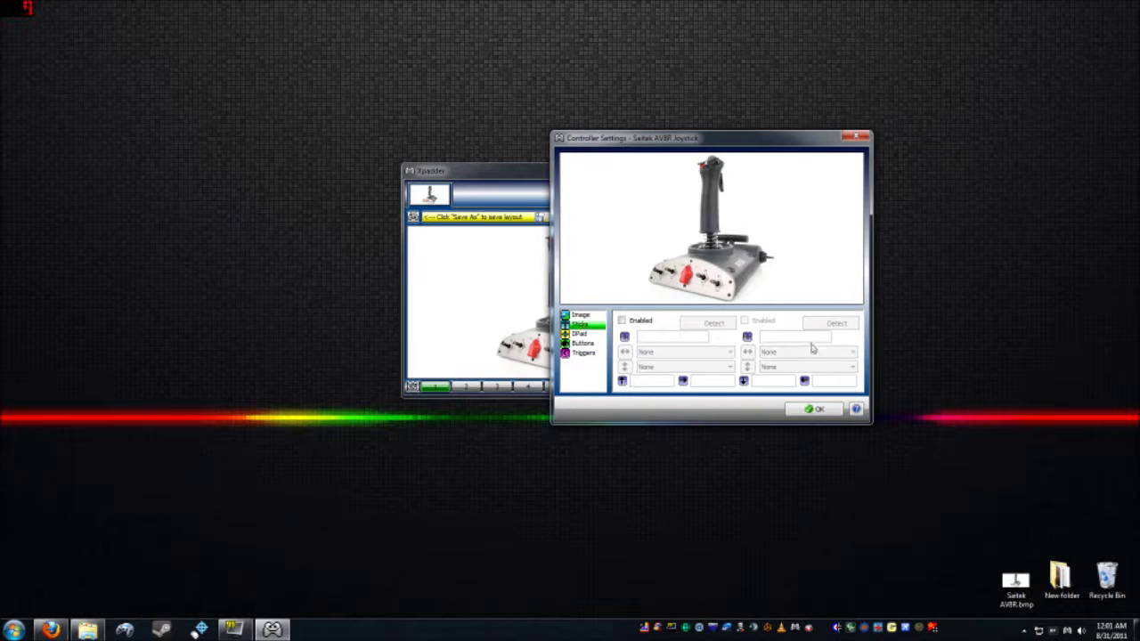
click(583, 335)
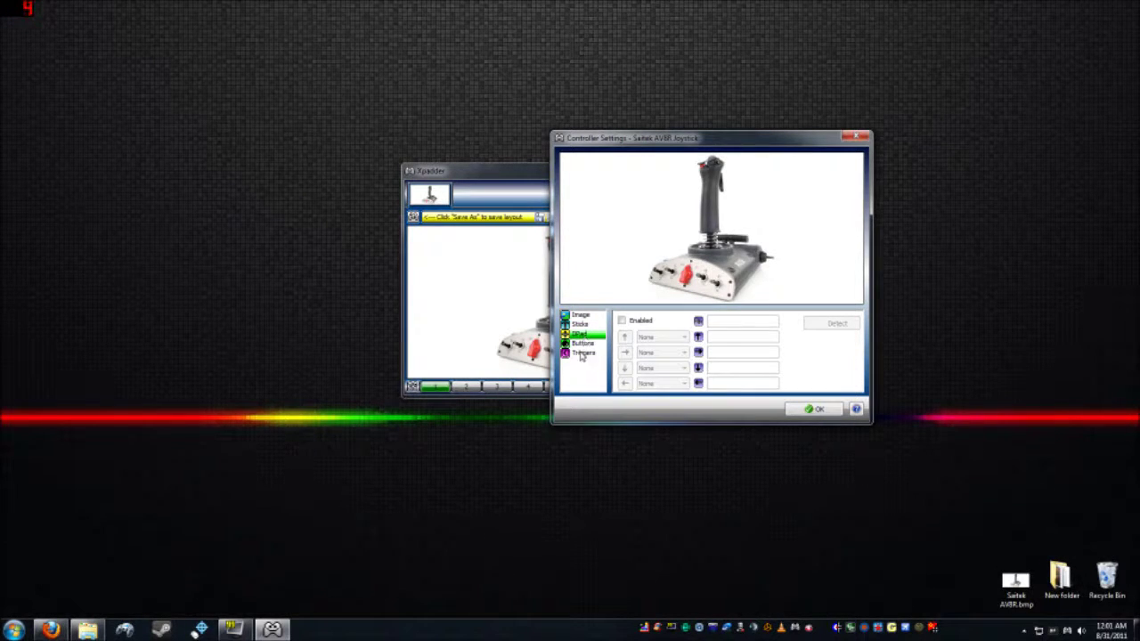
click(583, 344)
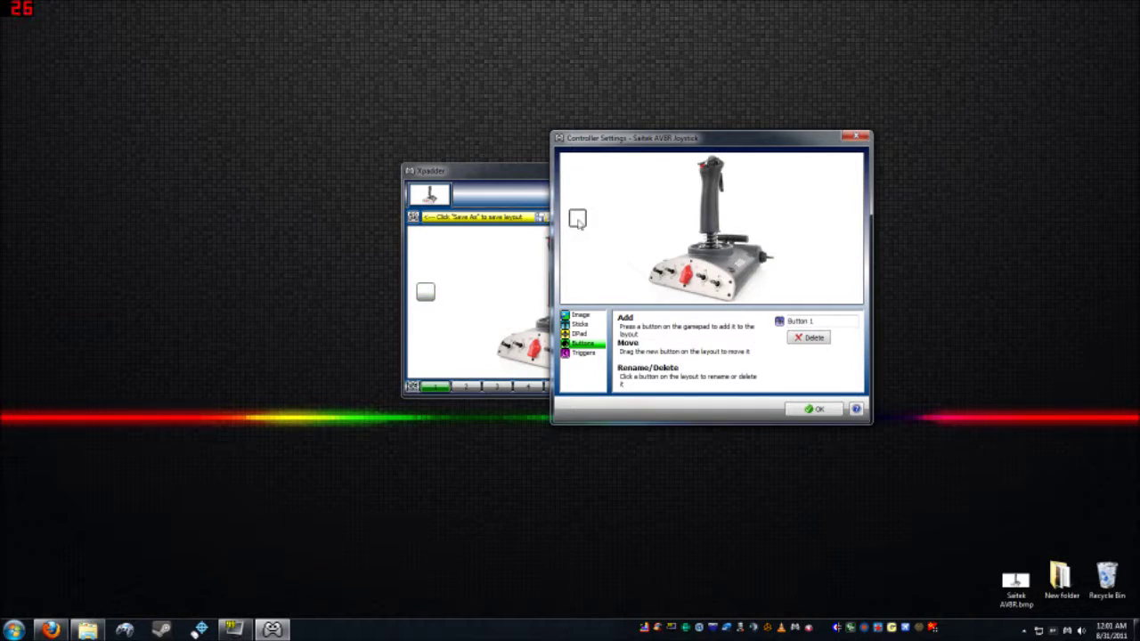
Reposition Button 1, then add Buttons 2–4 and place them around the joystick grip
drag(597, 137, 794, 139)
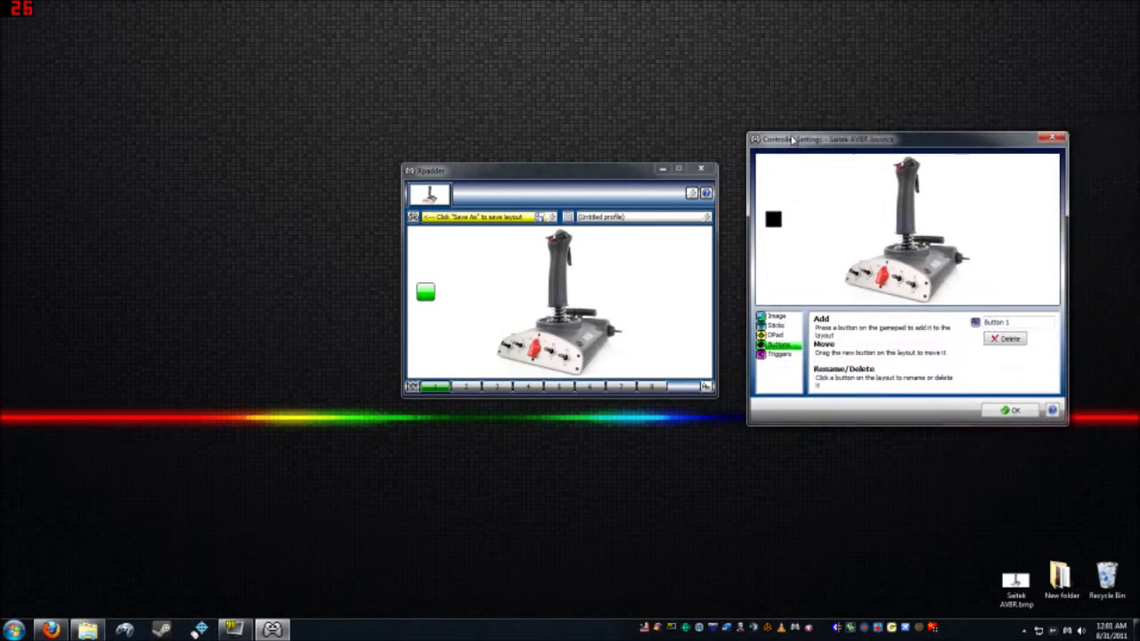
drag(773, 218, 931, 188)
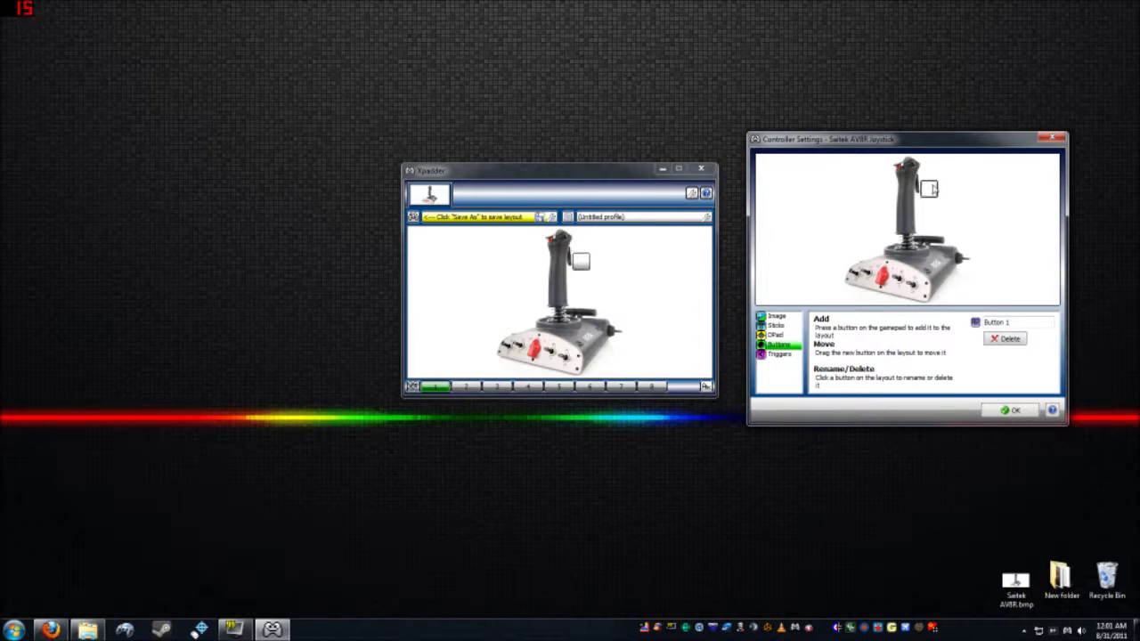
click(770, 221)
drag(791, 220, 879, 174)
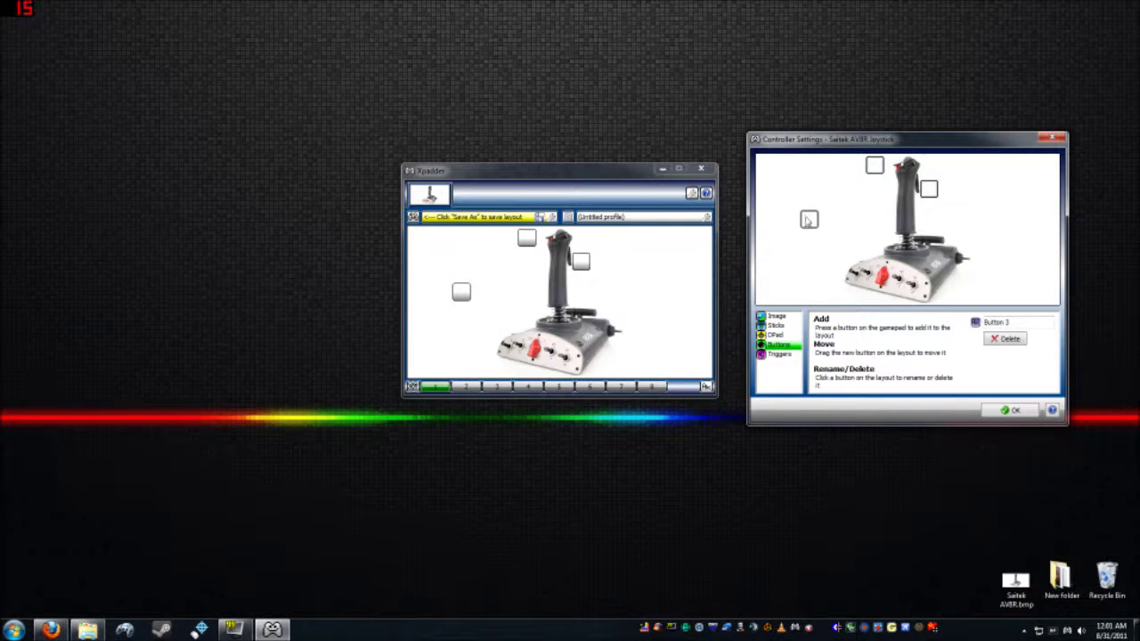
drag(808, 220, 888, 185)
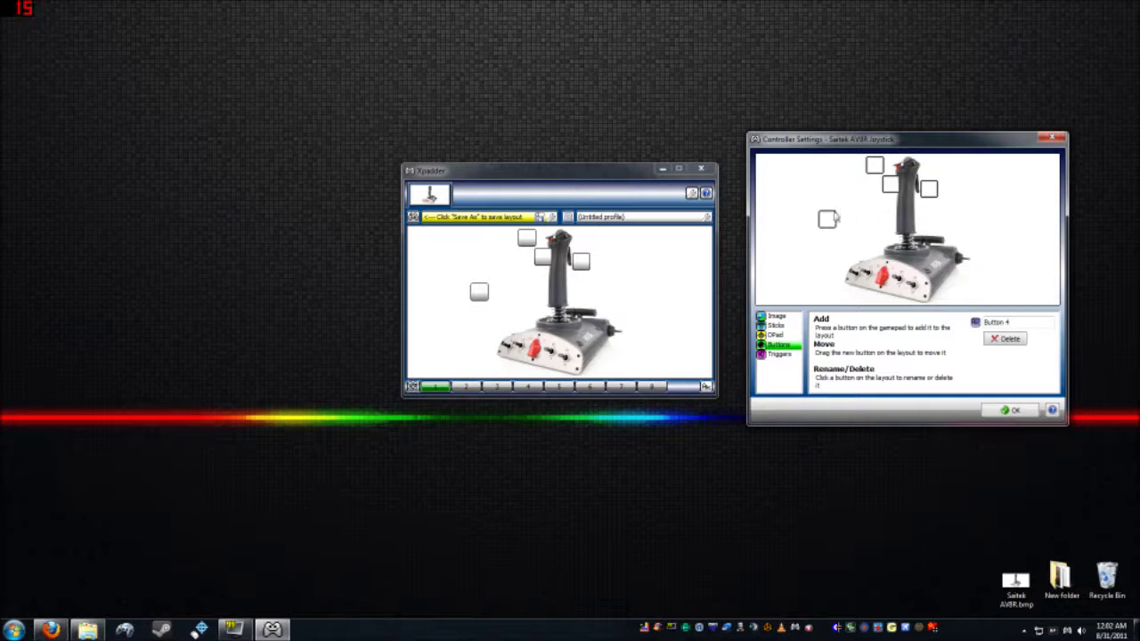
drag(834, 218, 907, 165)
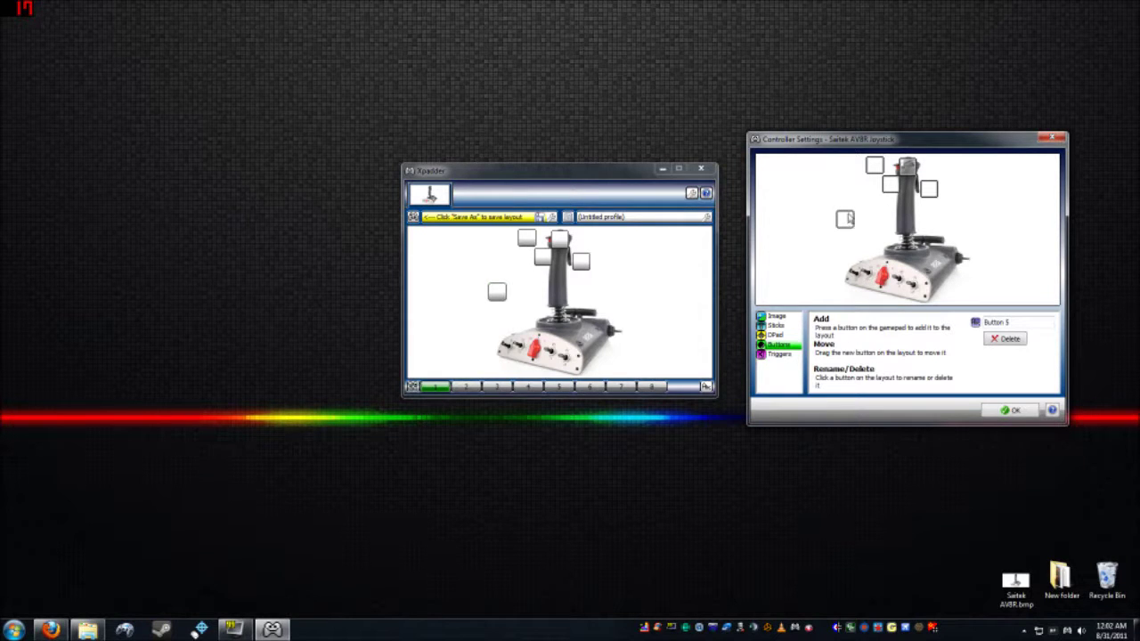
Arrange buttons 5–8 in a 2x2 block left of the base and buttons 10–12 on the right
drag(849, 226, 777, 278)
drag(863, 223, 778, 296)
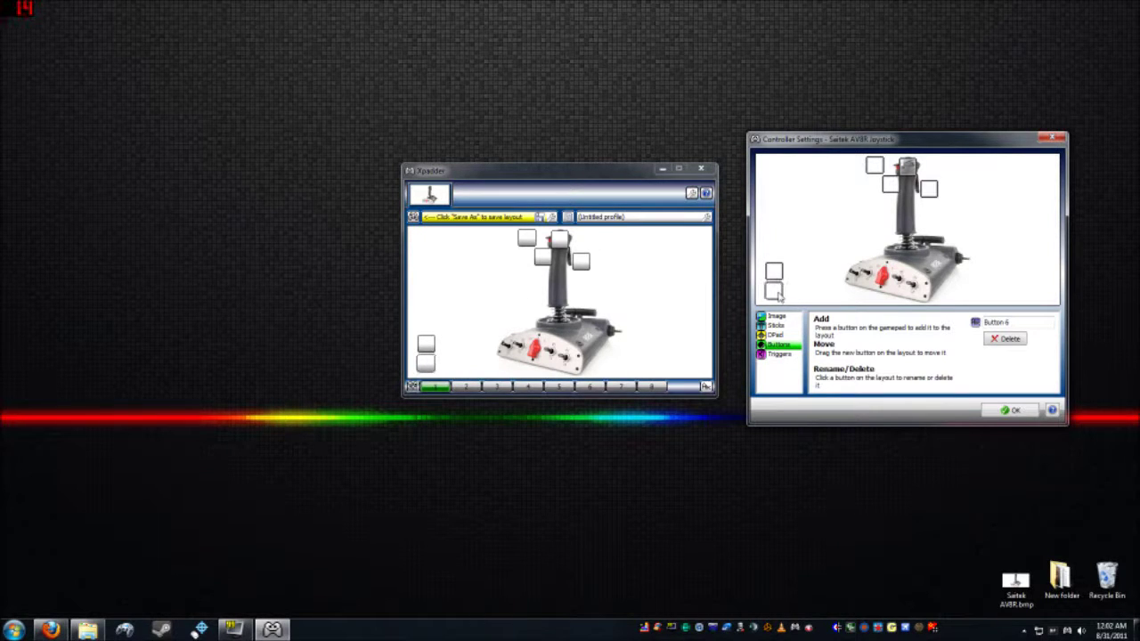
drag(879, 221, 807, 275)
drag(895, 233, 806, 300)
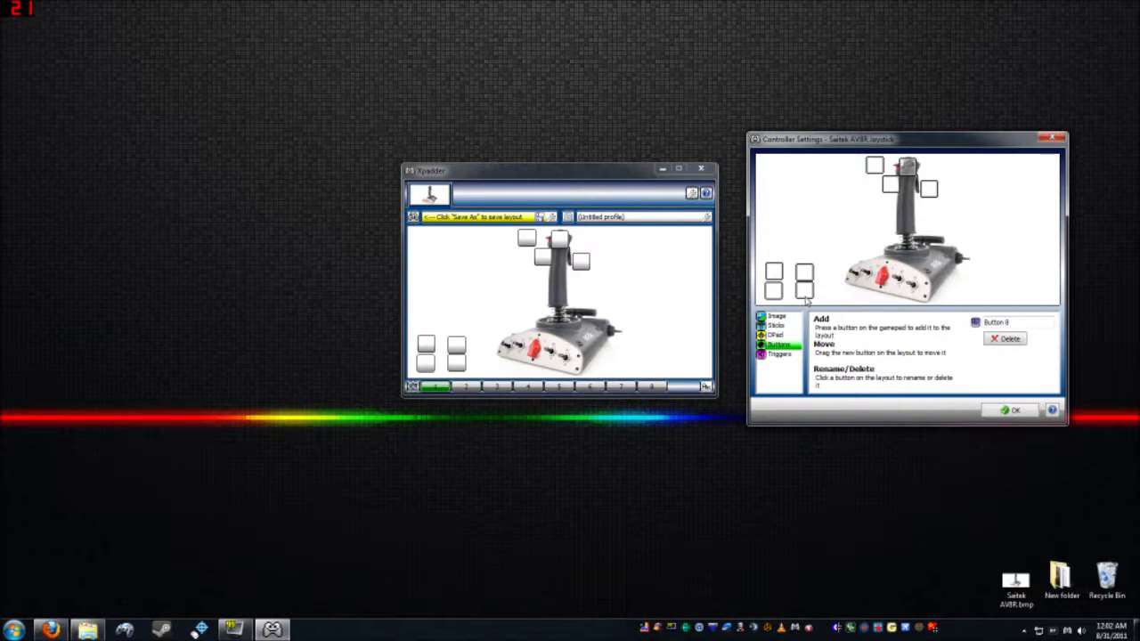
click(804, 271)
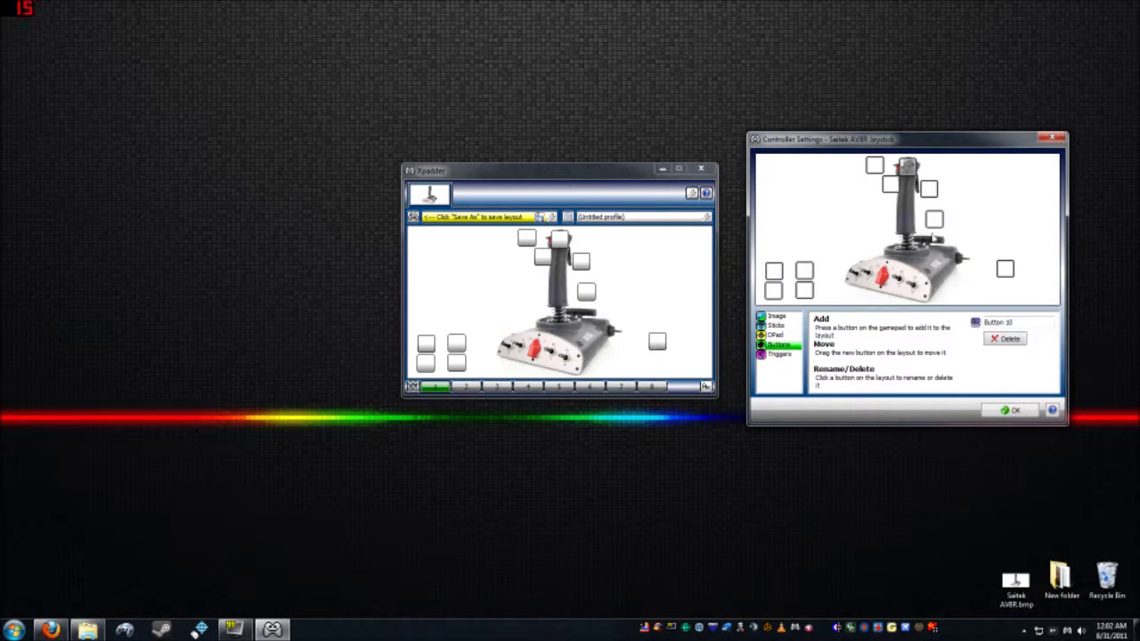
drag(1007, 294, 1006, 292)
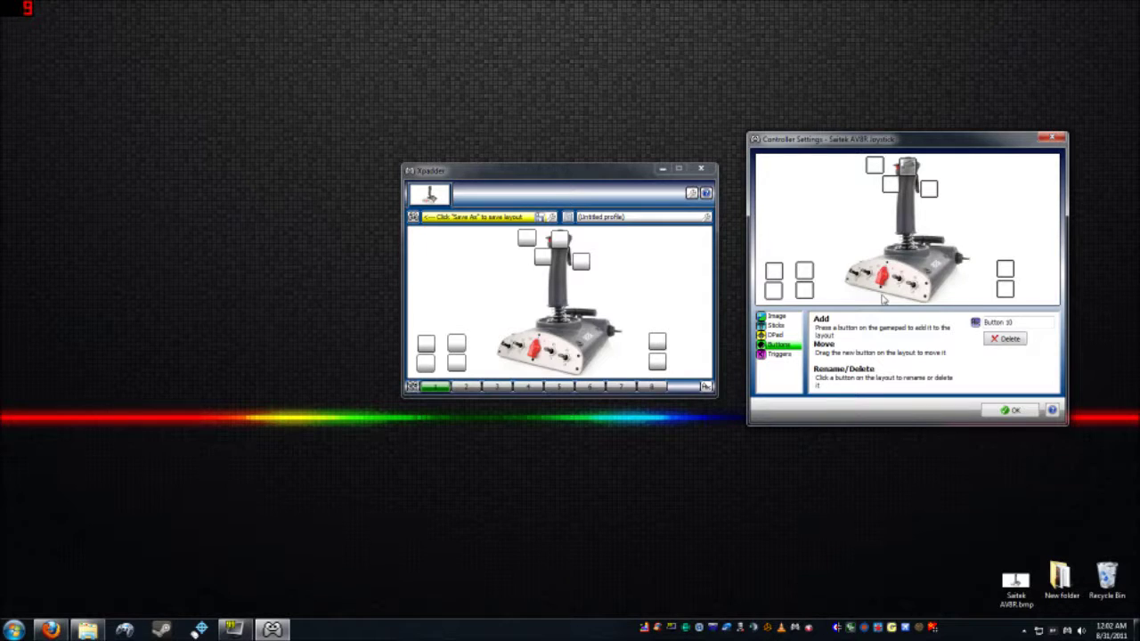
drag(940, 236, 1031, 276)
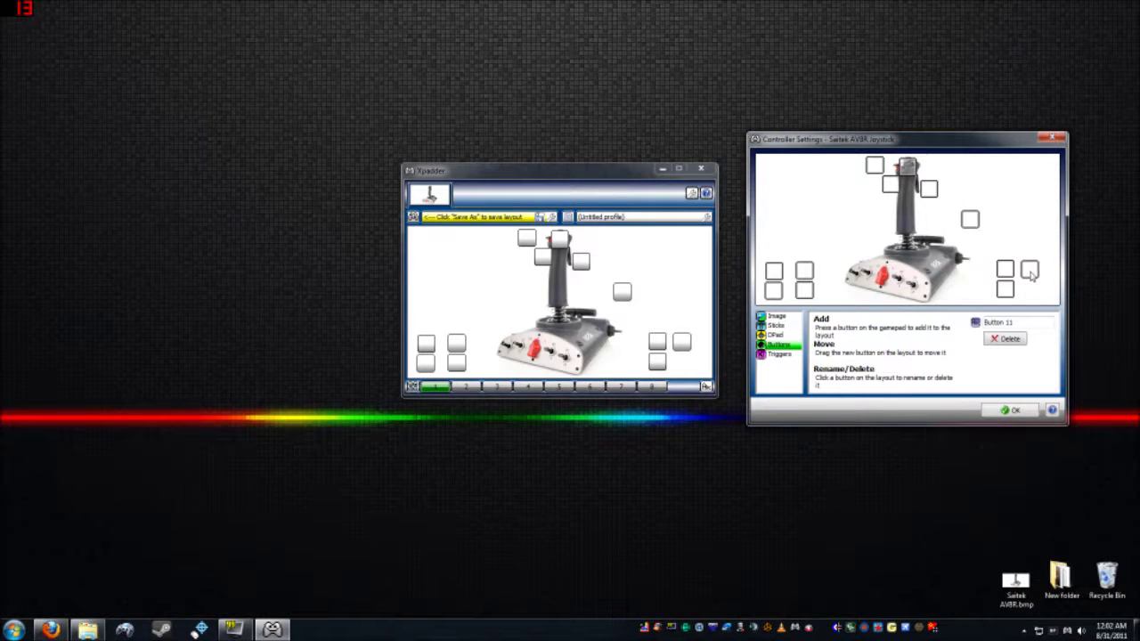
drag(980, 233, 1038, 301)
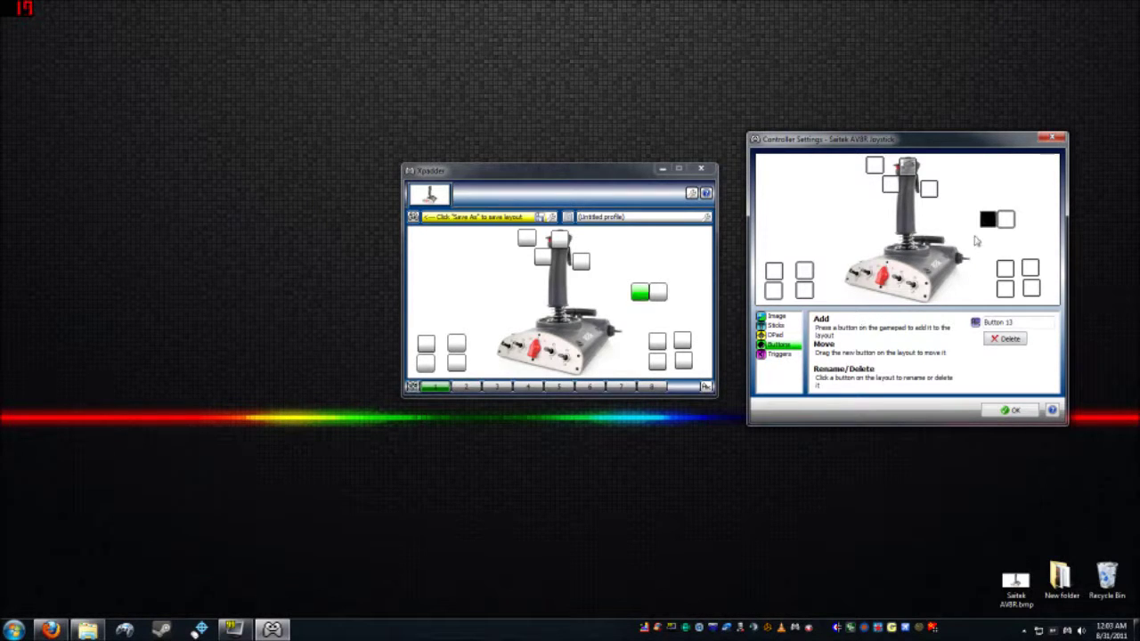
Drag Buttons 13 and 14 side by side onto the front of the joystick base
drag(990, 223, 868, 294)
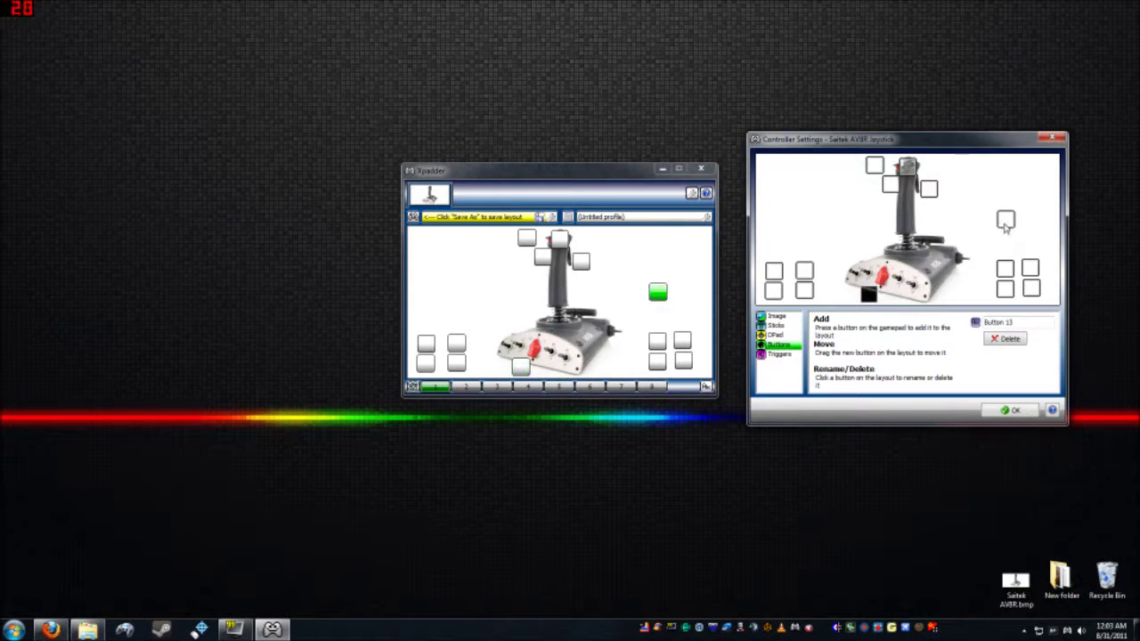
drag(1005, 225, 891, 301)
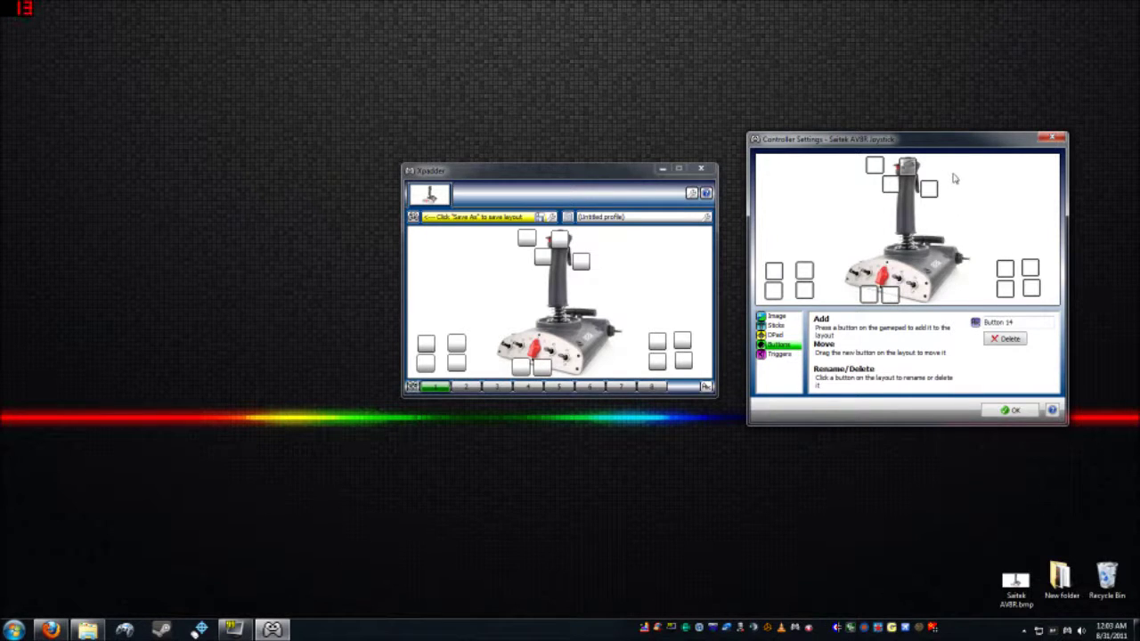
Enable the hat as a DPad, put its cross at the picture's upper right, and confirm
click(782, 335)
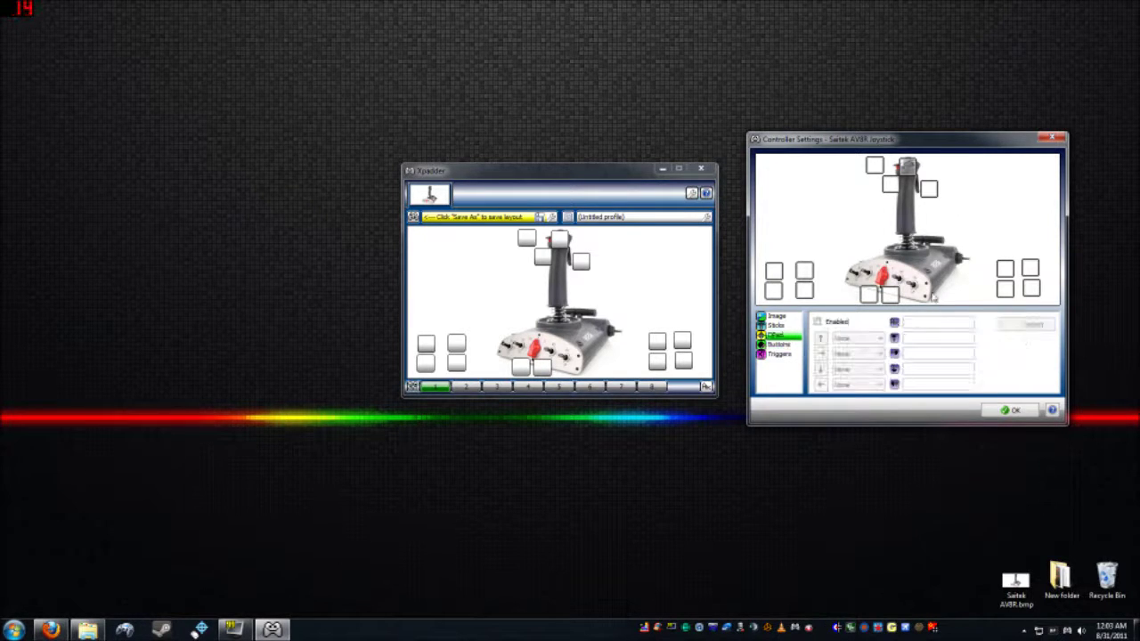
click(817, 322)
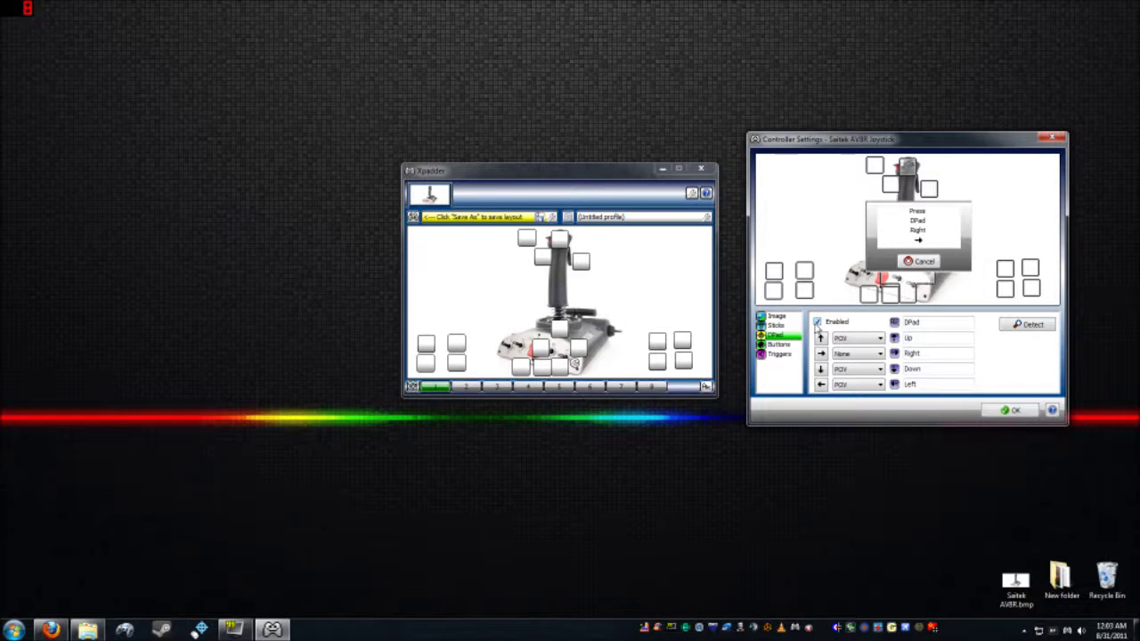
drag(934, 205, 1005, 199)
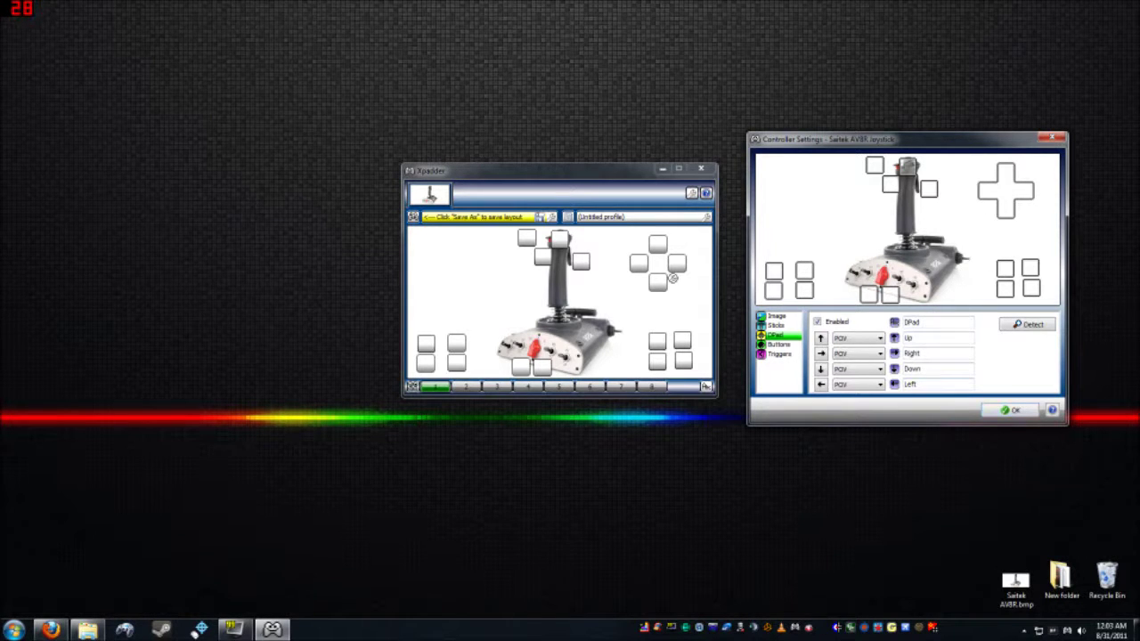
click(1010, 410)
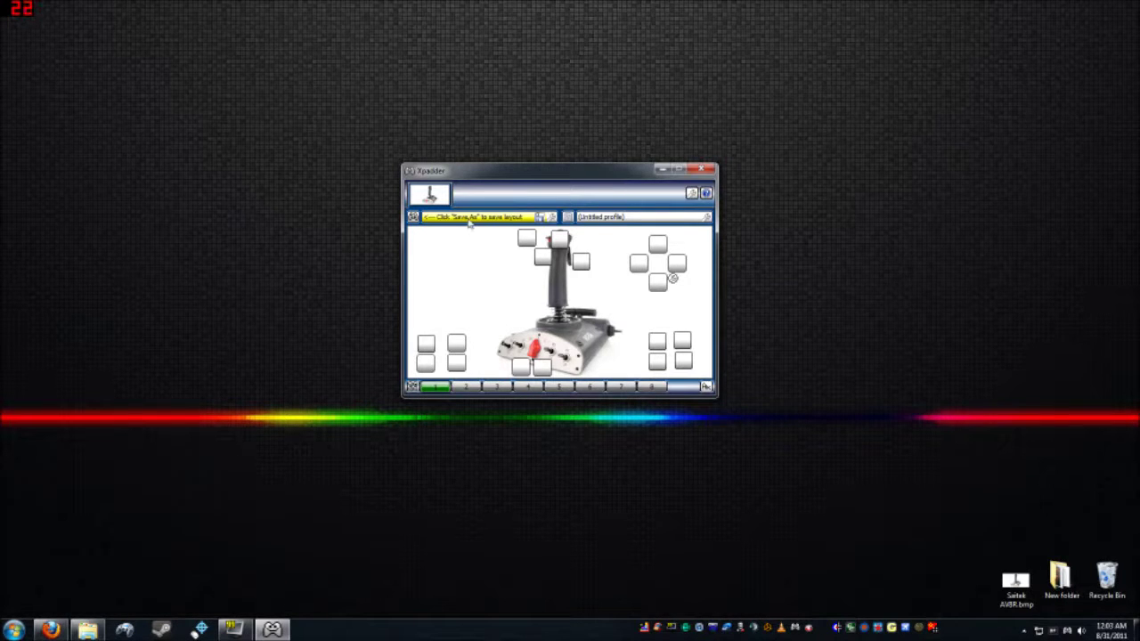
Save the controller layout with Save As under the name 'Saitek AV8R Joystick'
click(420, 221)
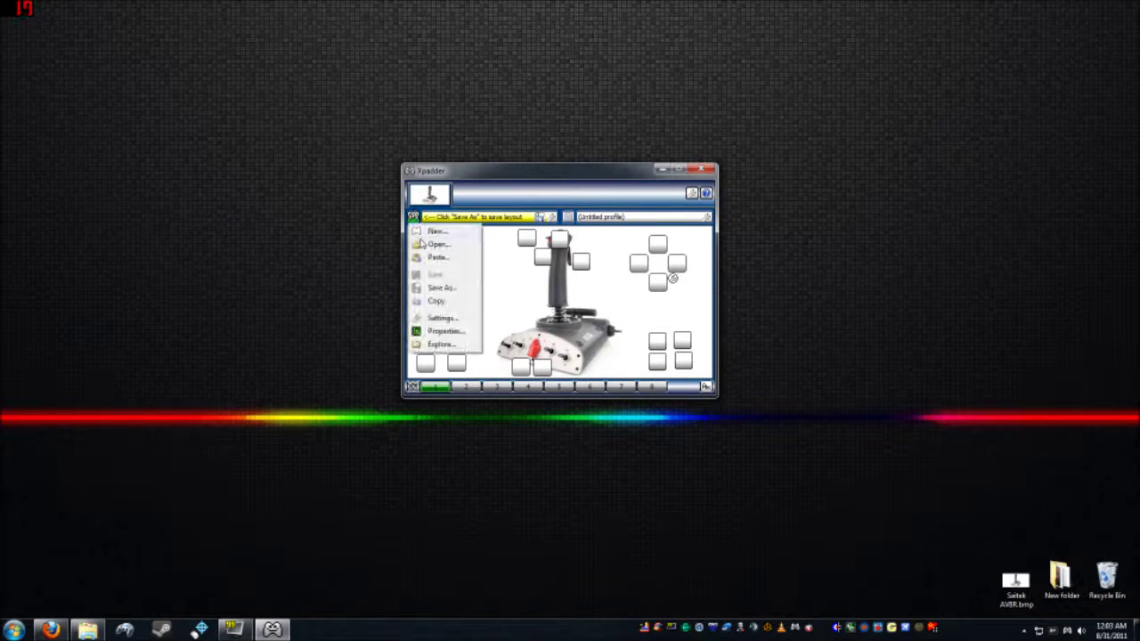
click(432, 288)
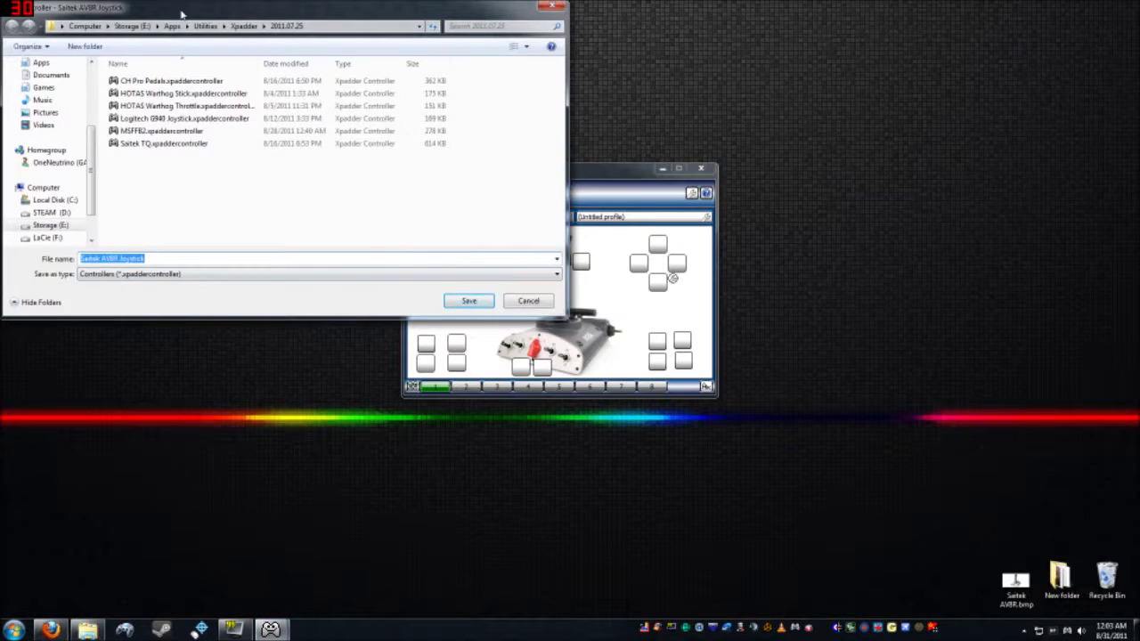
drag(181, 15, 380, 165)
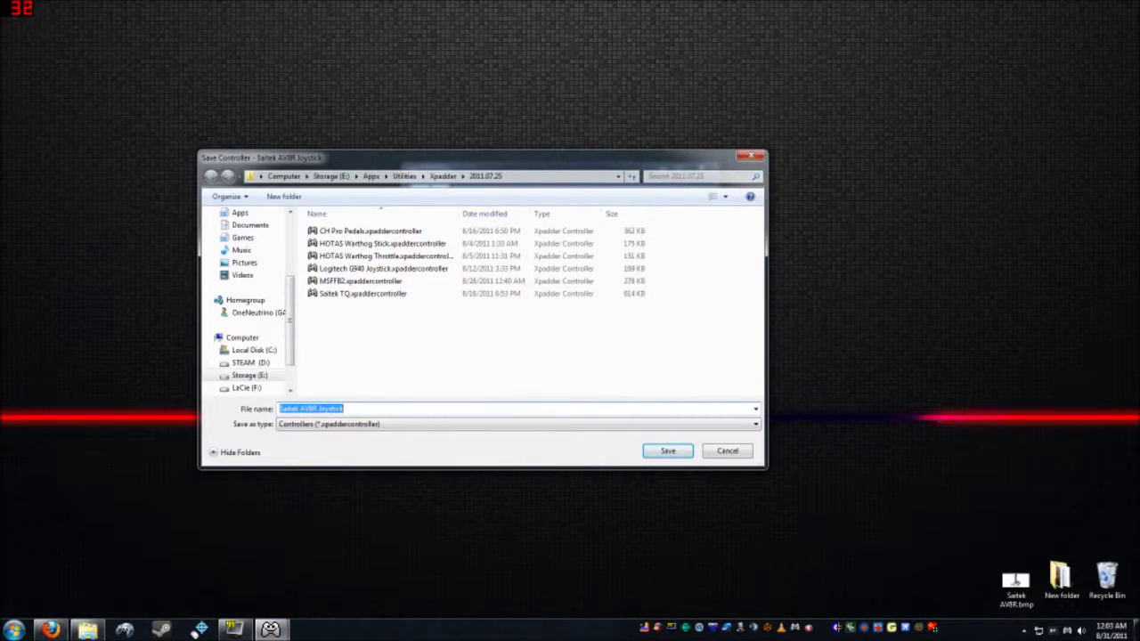
click(670, 452)
drag(553, 194, 560, 218)
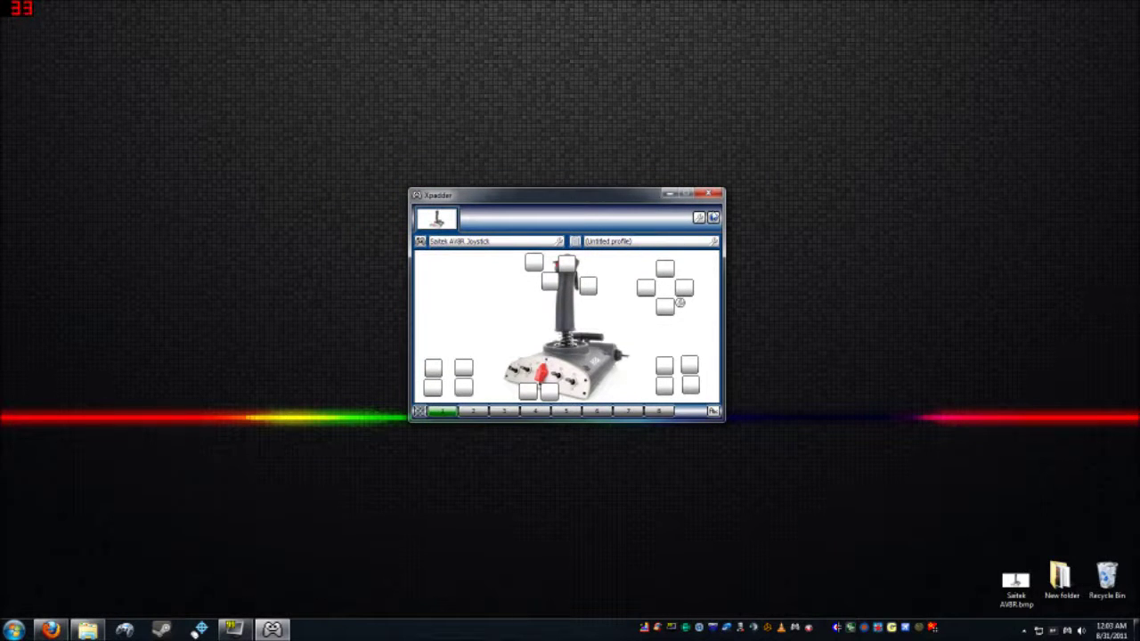
click(710, 194)
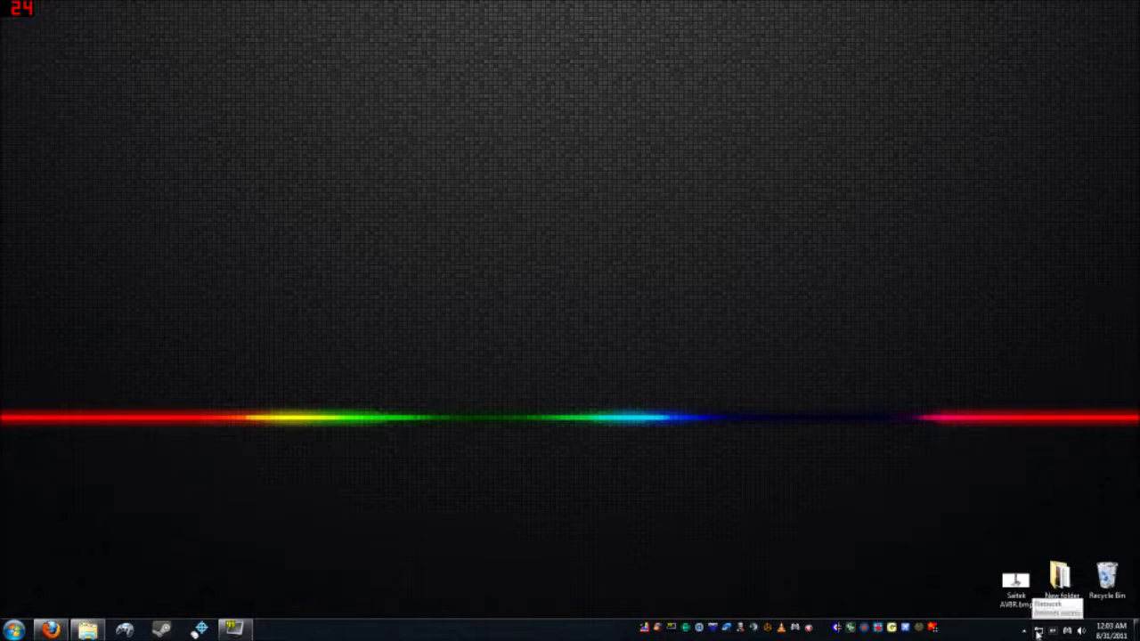
right_click(1109, 582)
click(1095, 521)
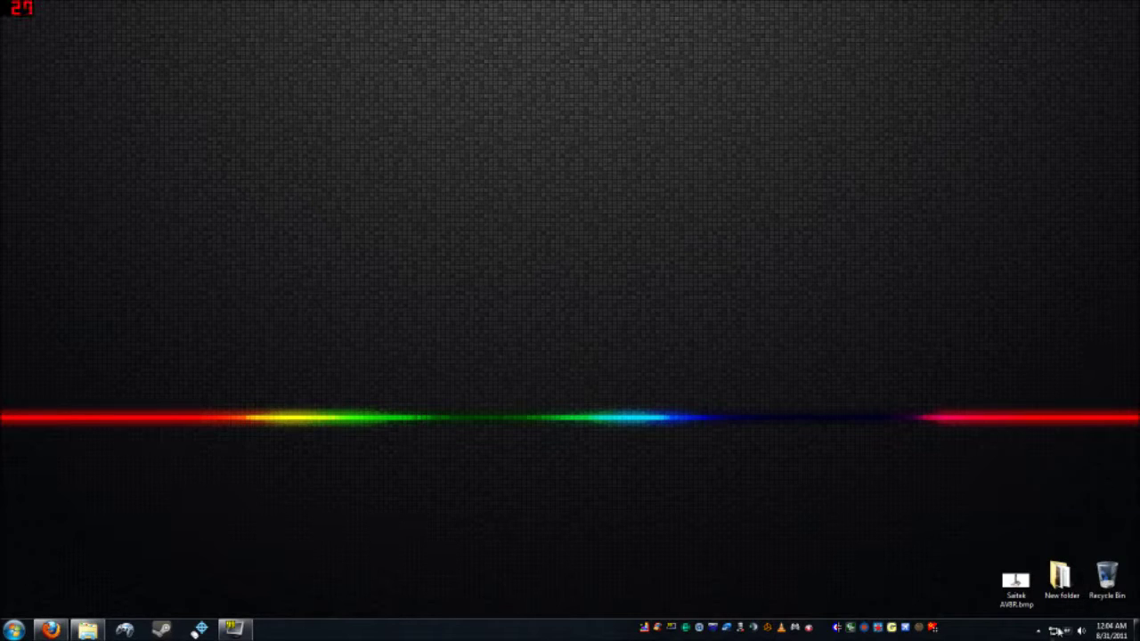
click(795, 628)
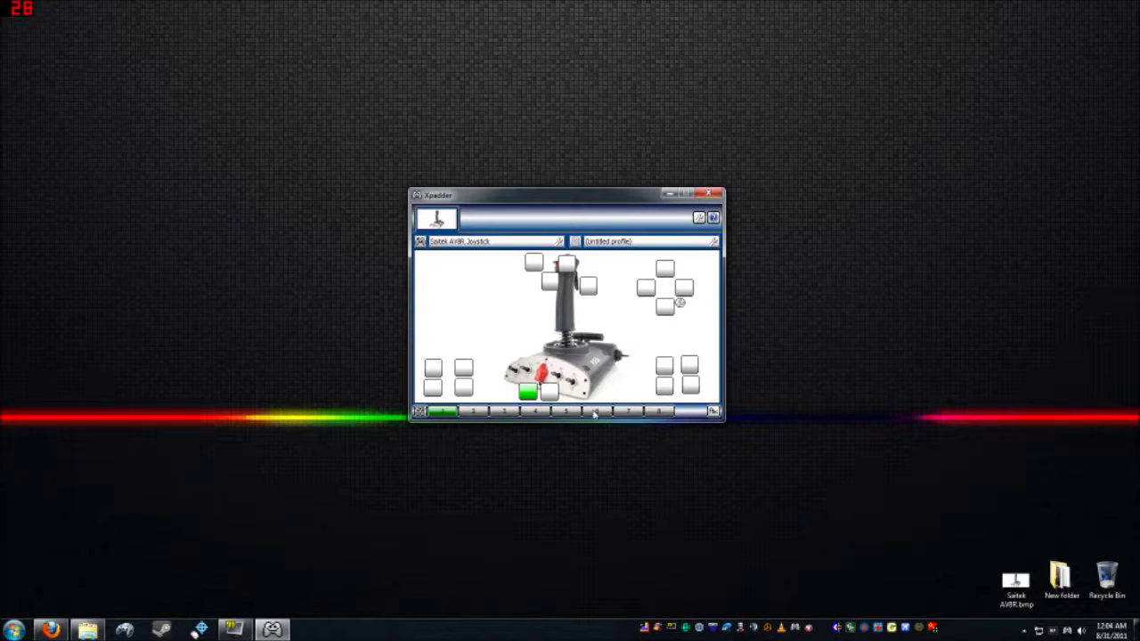
right_click(527, 396)
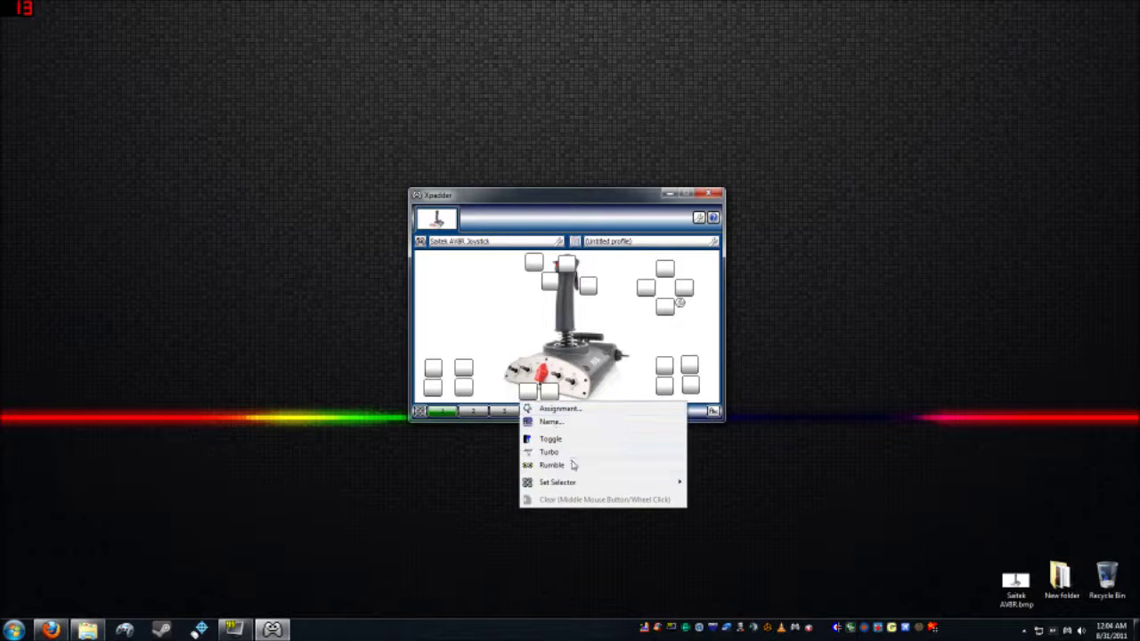
Make the left base button switch to set 2 while held
mouse_move(622, 487)
mouse_move(730, 503)
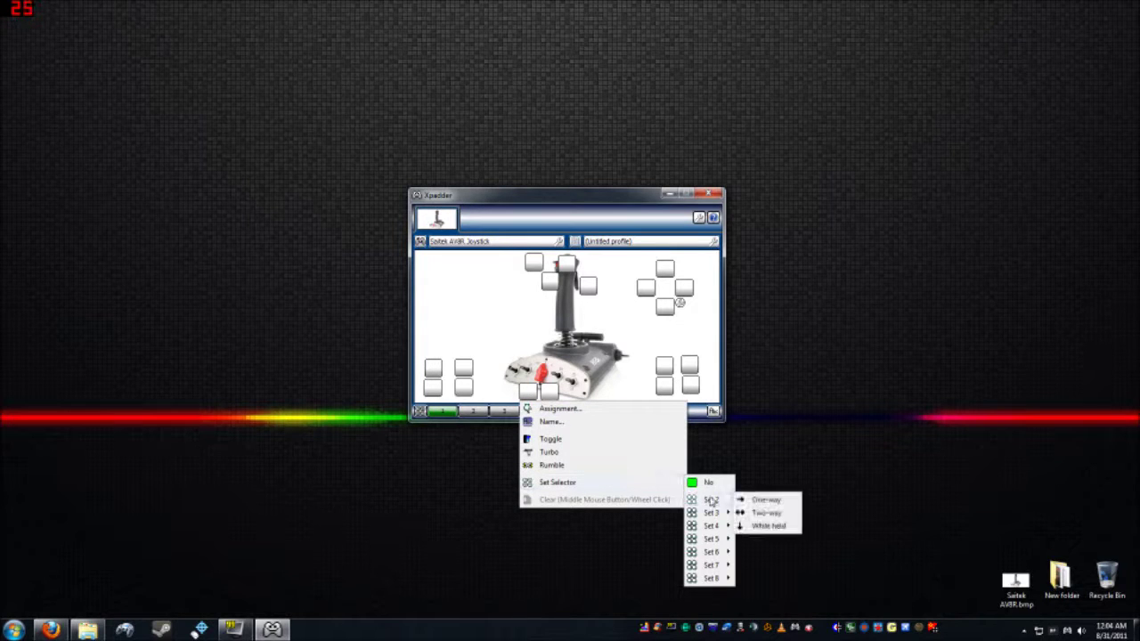
click(763, 526)
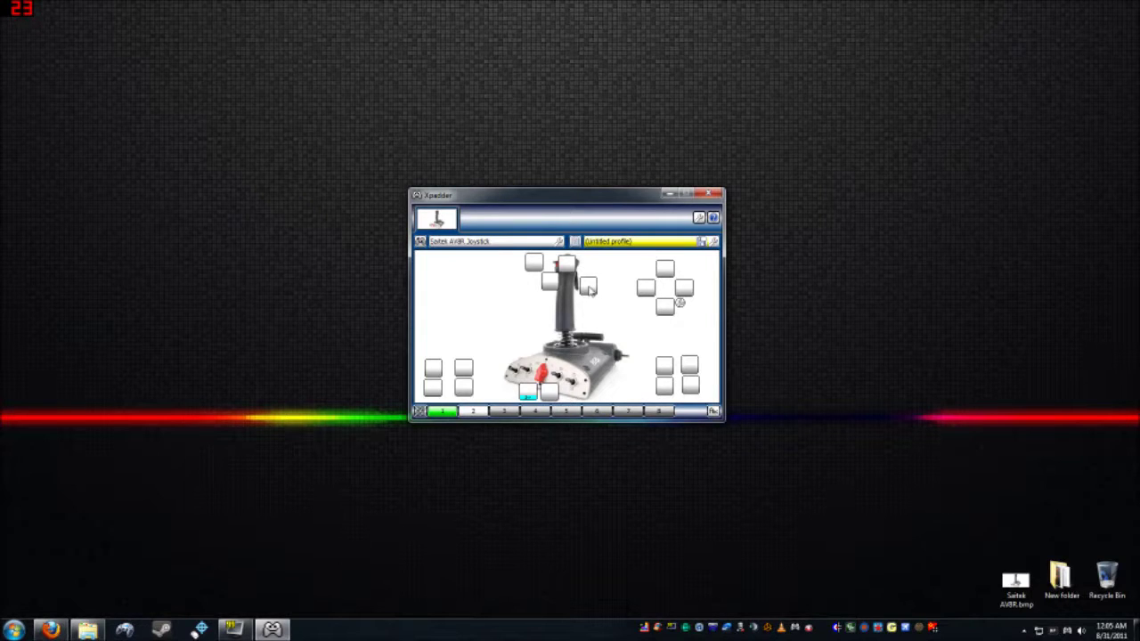
click(588, 286)
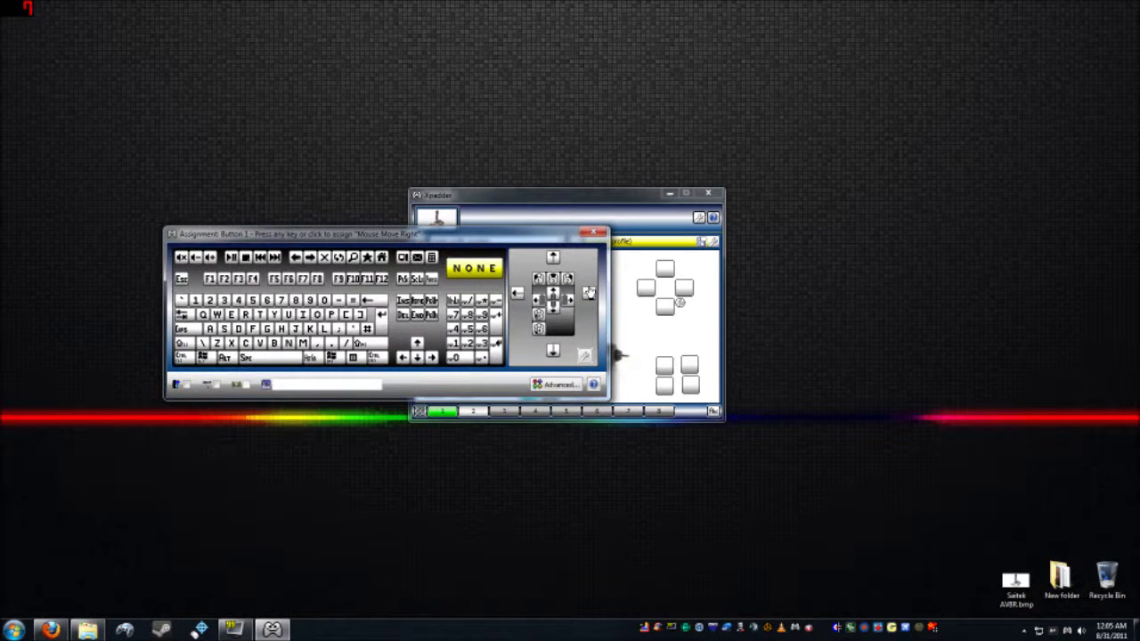
Close Button 1's assignment unchanged and reopen it with set 2 active
click(594, 232)
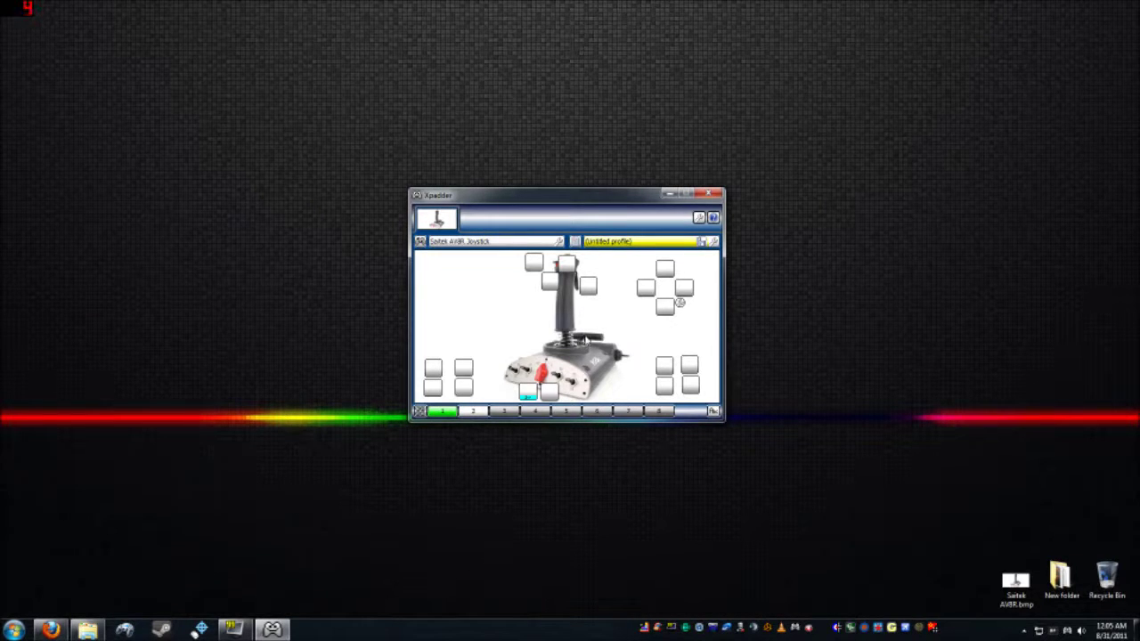
click(588, 287)
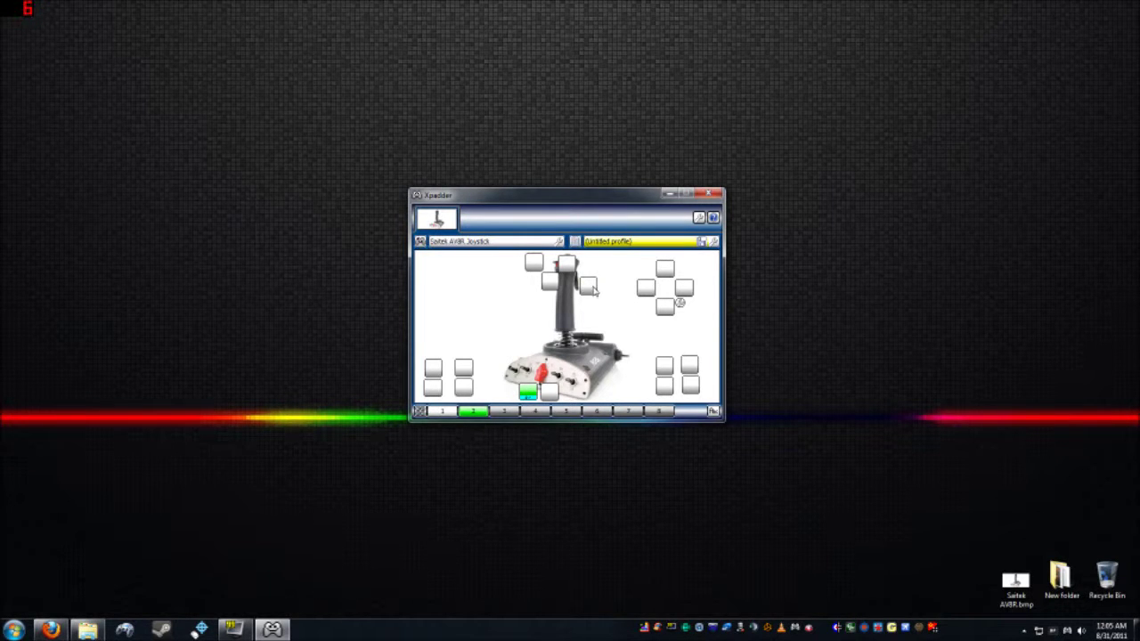
click(594, 292)
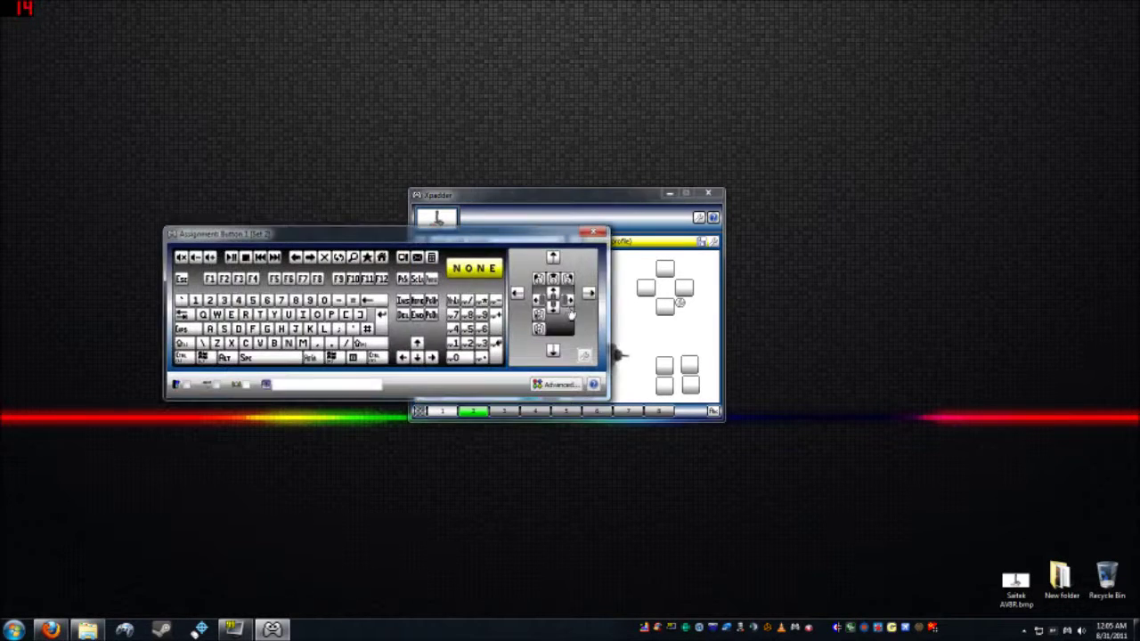
Map joystick Button 1 to the B key in set 2
click(275, 344)
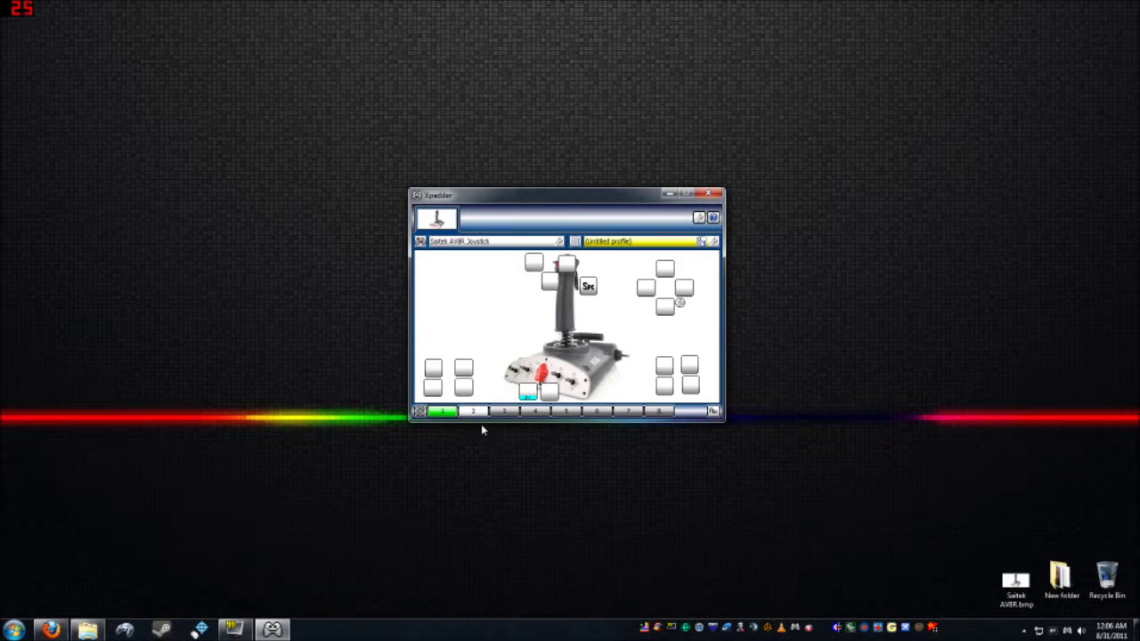
right_click(548, 395)
Make the base button switch to set 3 while held
mouse_move(615, 483)
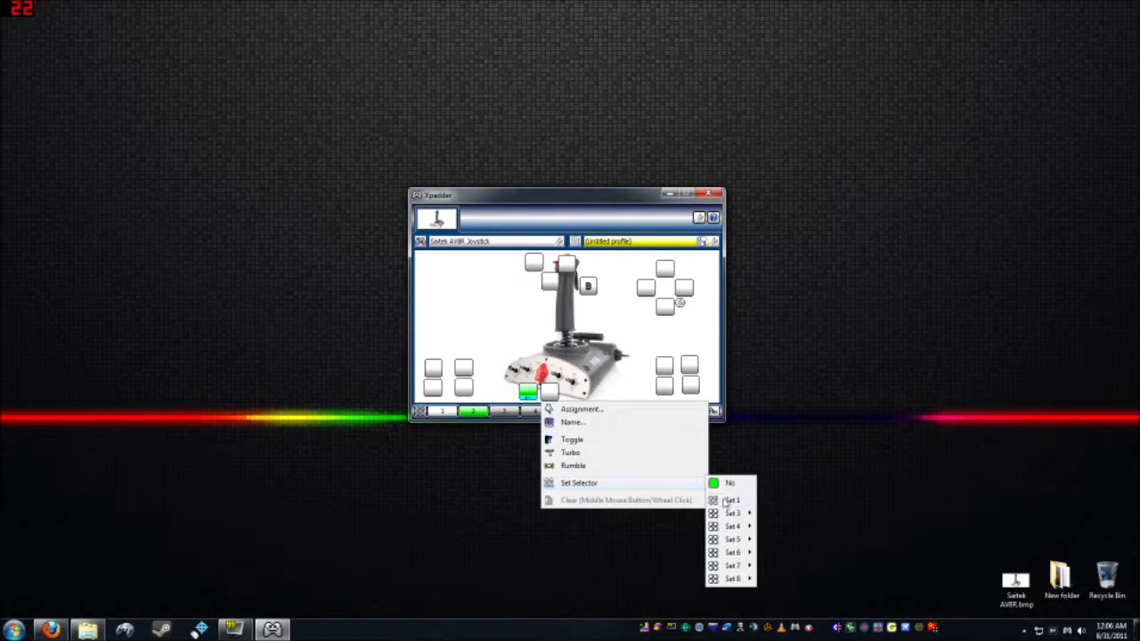
mouse_move(734, 513)
click(777, 540)
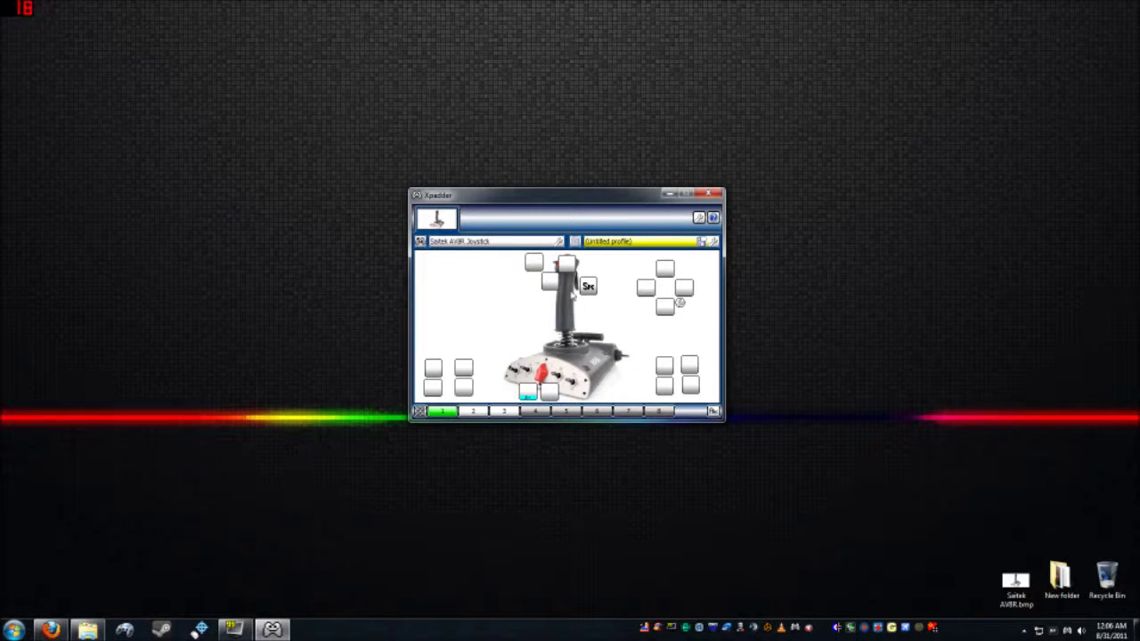
Make another base button switch to set 4 while held
right_click(462, 374)
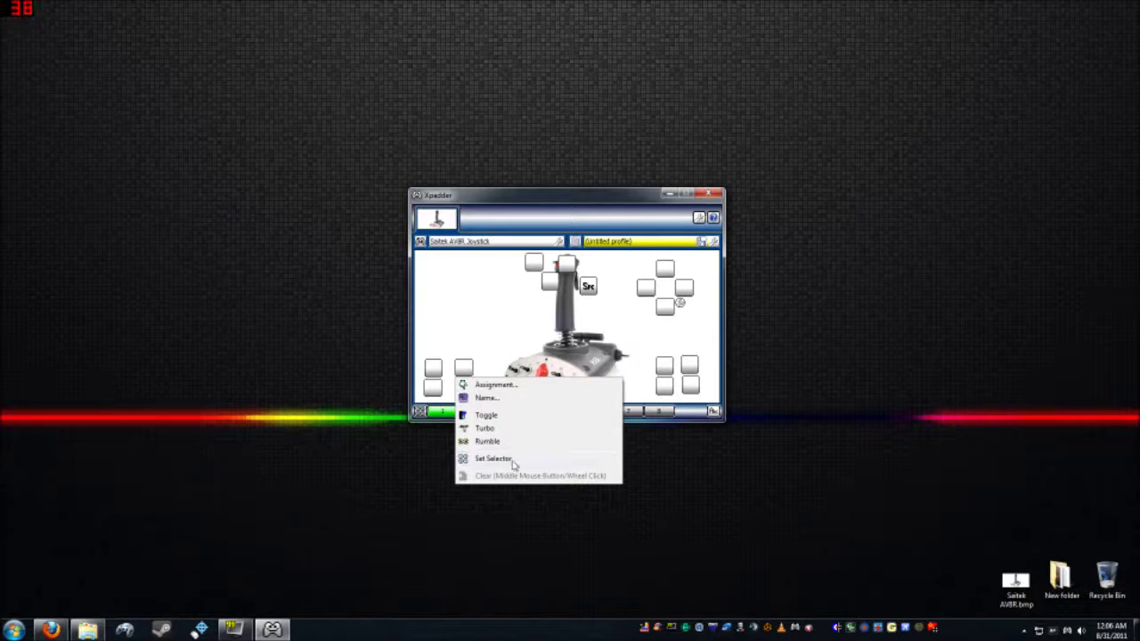
mouse_move(513, 464)
mouse_move(649, 505)
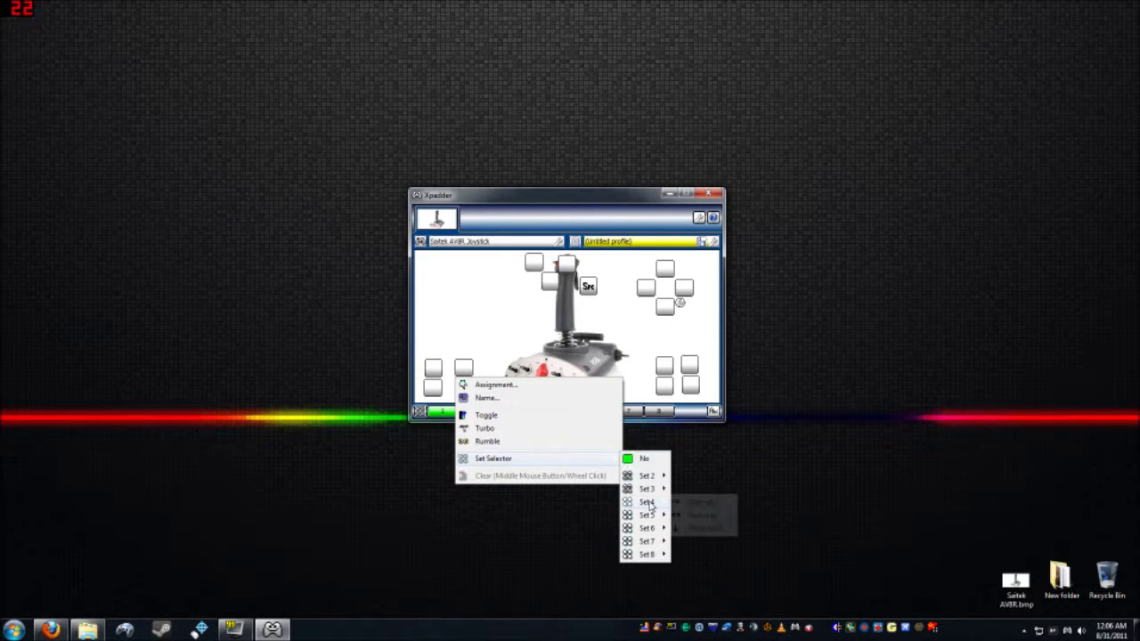
click(696, 529)
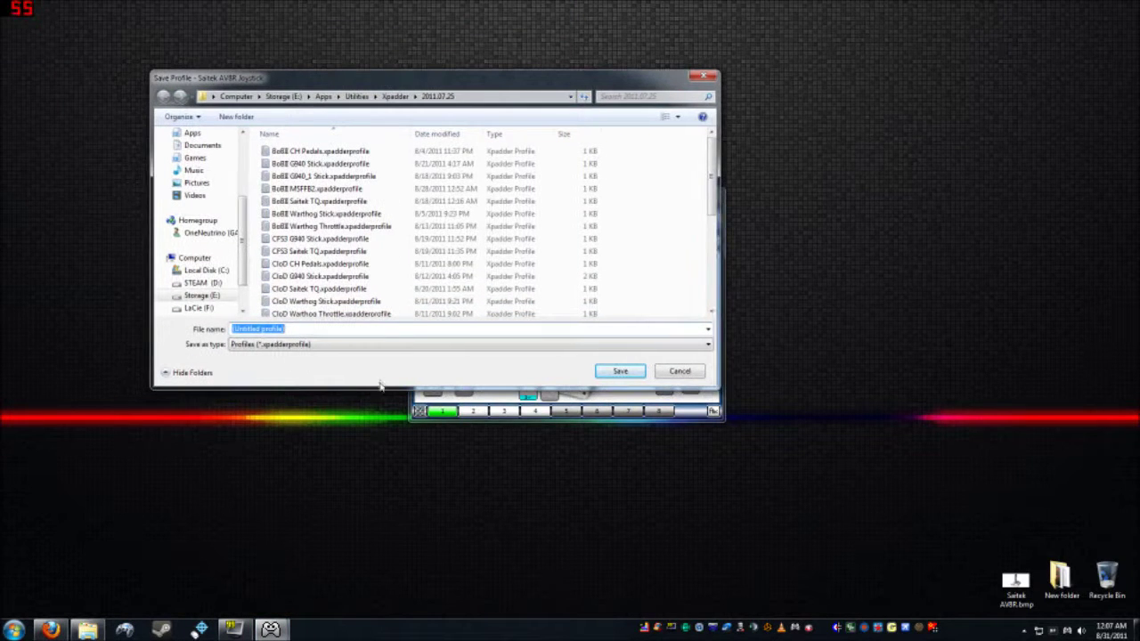
Replace the untitled file name with 'Generic AV8R' and save the profile
drag(379, 388, 418, 591)
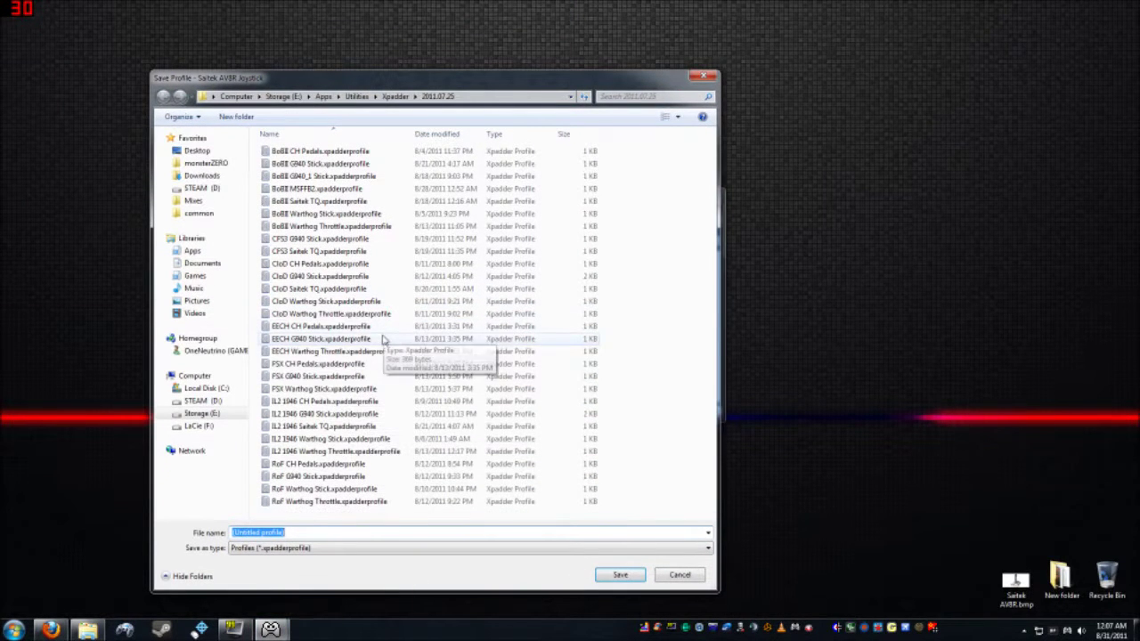
click(267, 533)
drag(285, 533, 181, 546)
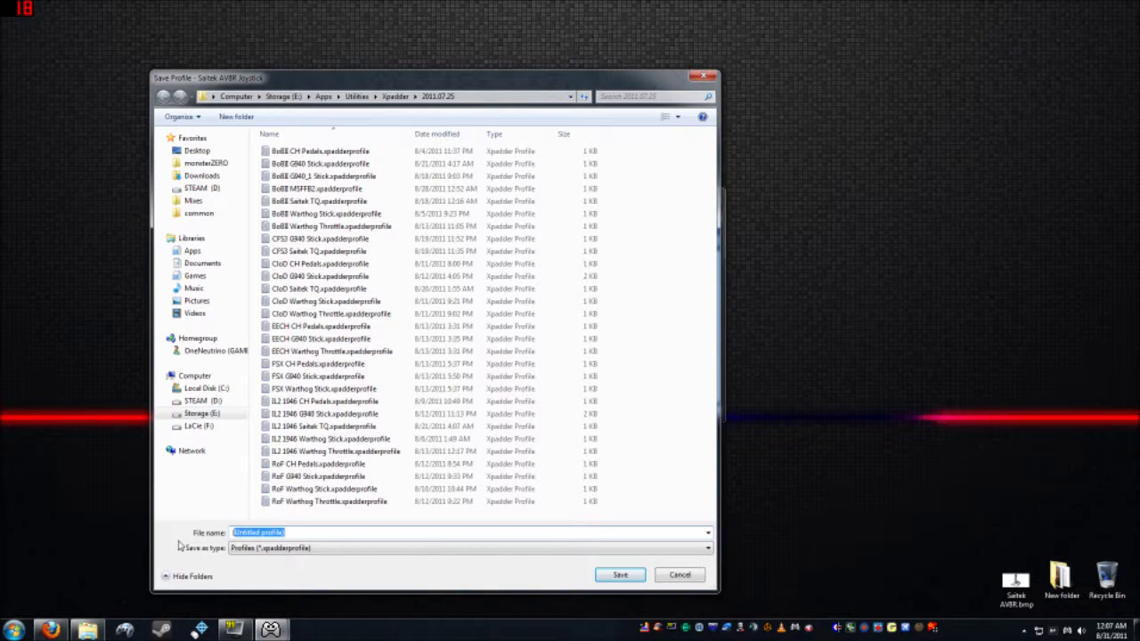
text((Generic AV8r)
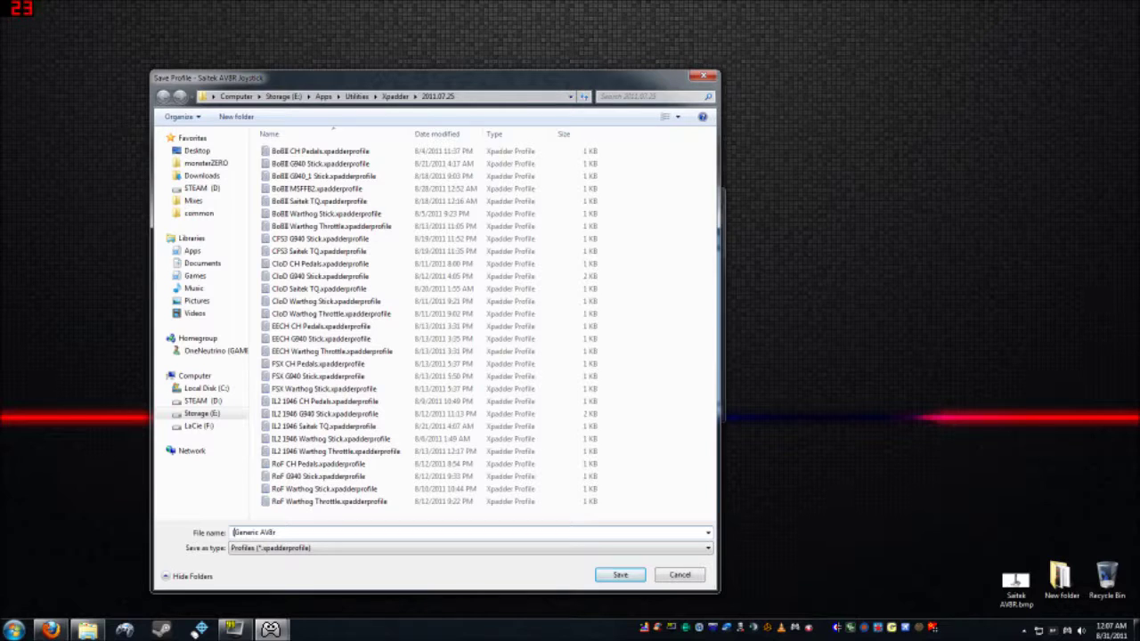
key(BackSpace)
key(Return)
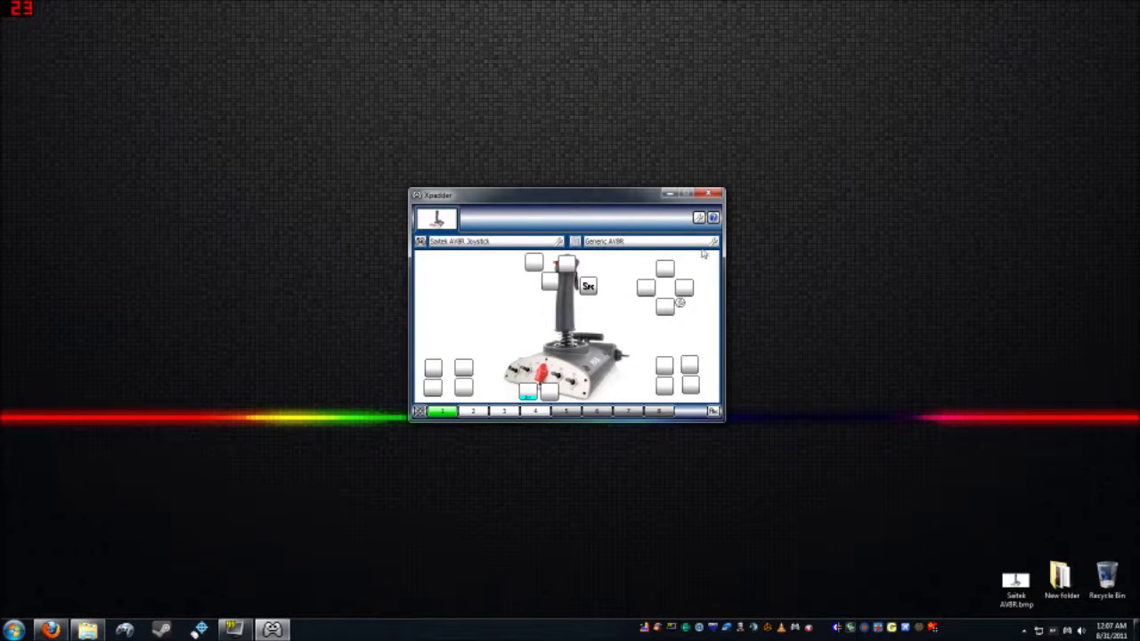
Move the Xpadder window, dismiss the profile menu unchanged, and exit Xpadder
drag(603, 203, 622, 181)
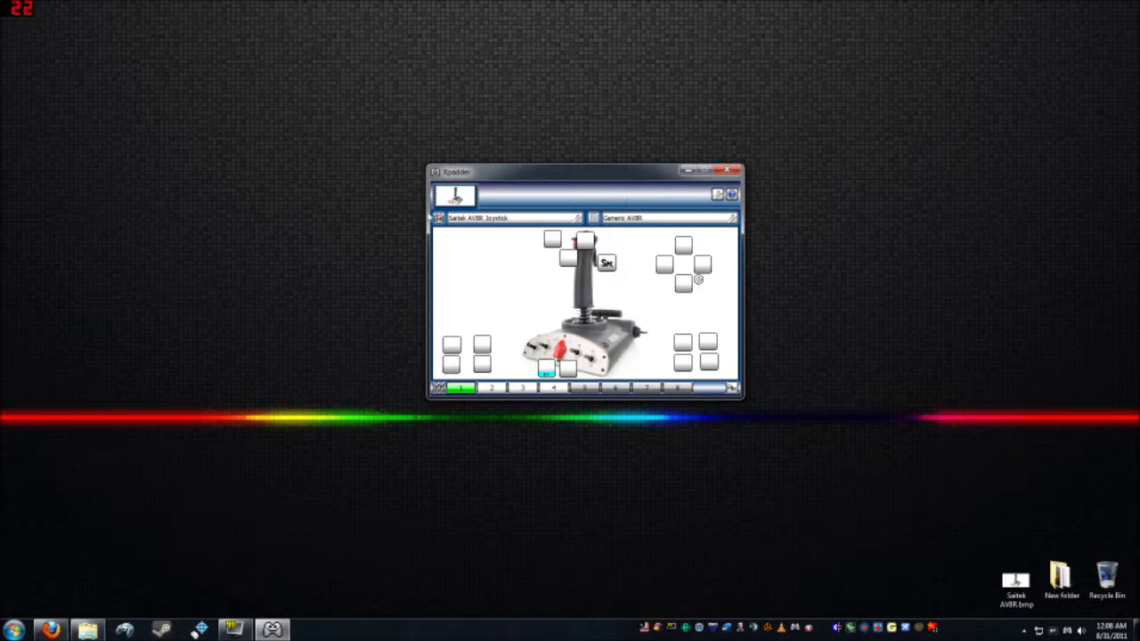
click(440, 220)
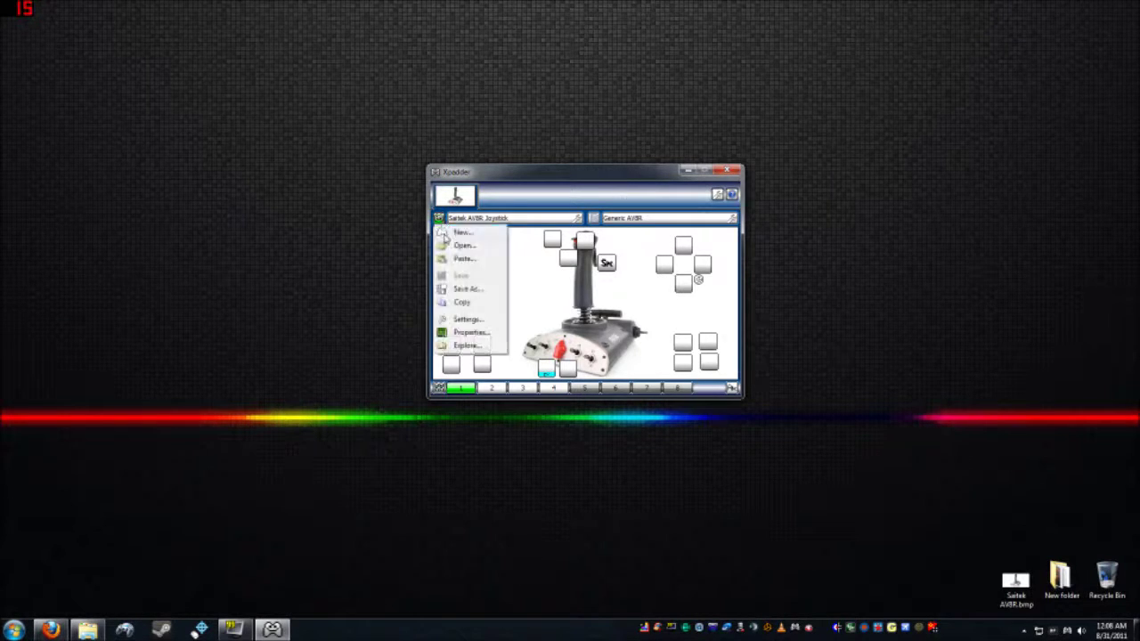
click(567, 189)
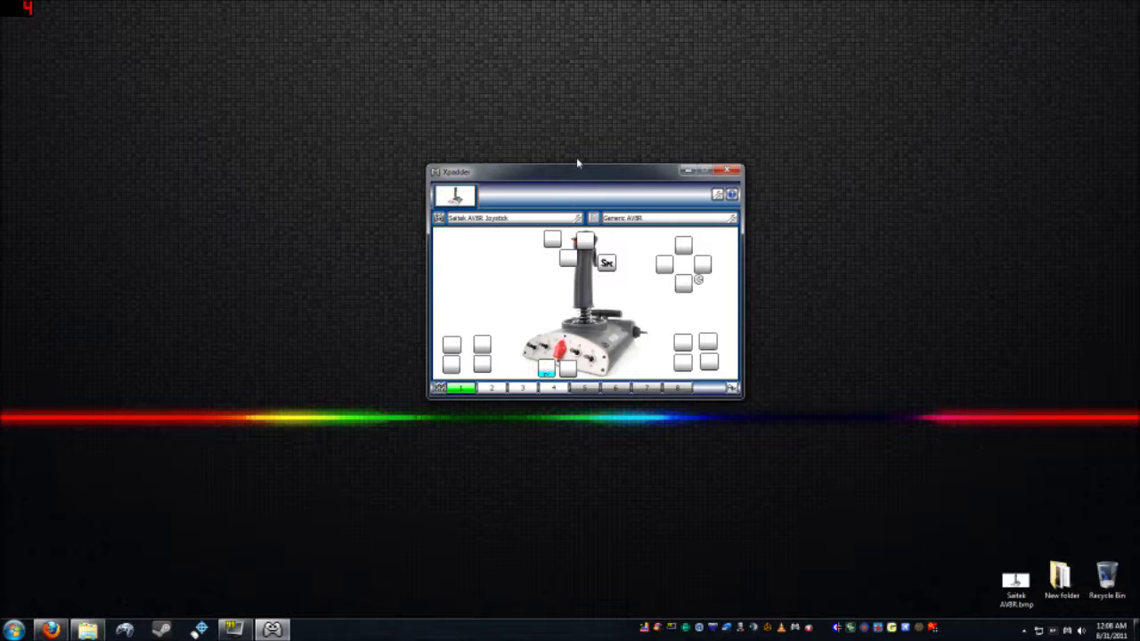
click(730, 169)
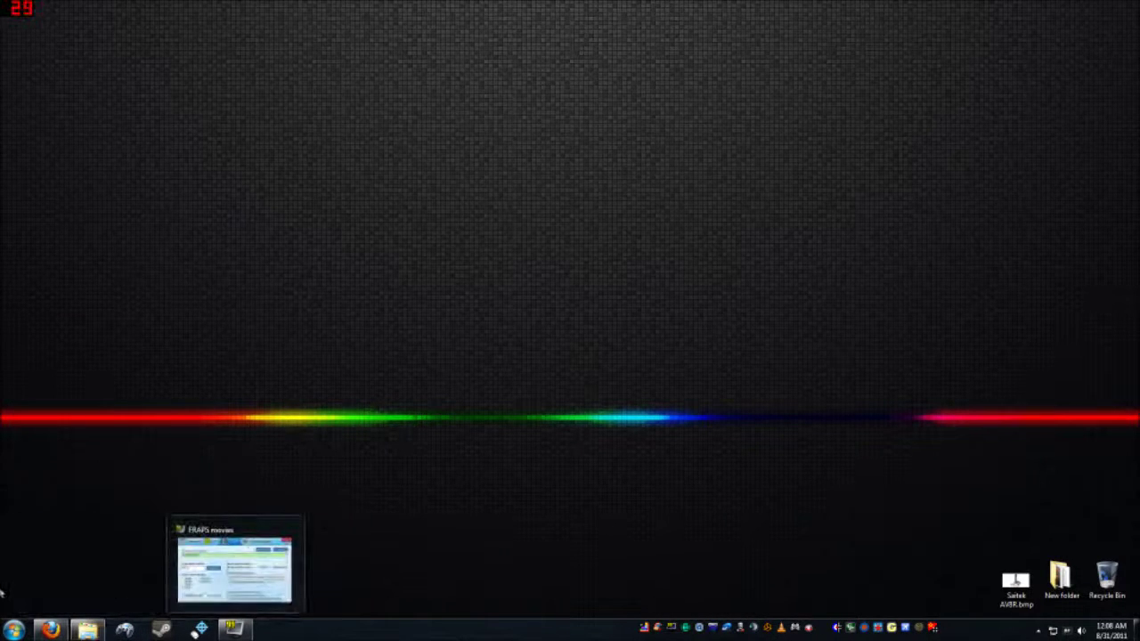
click(124, 630)
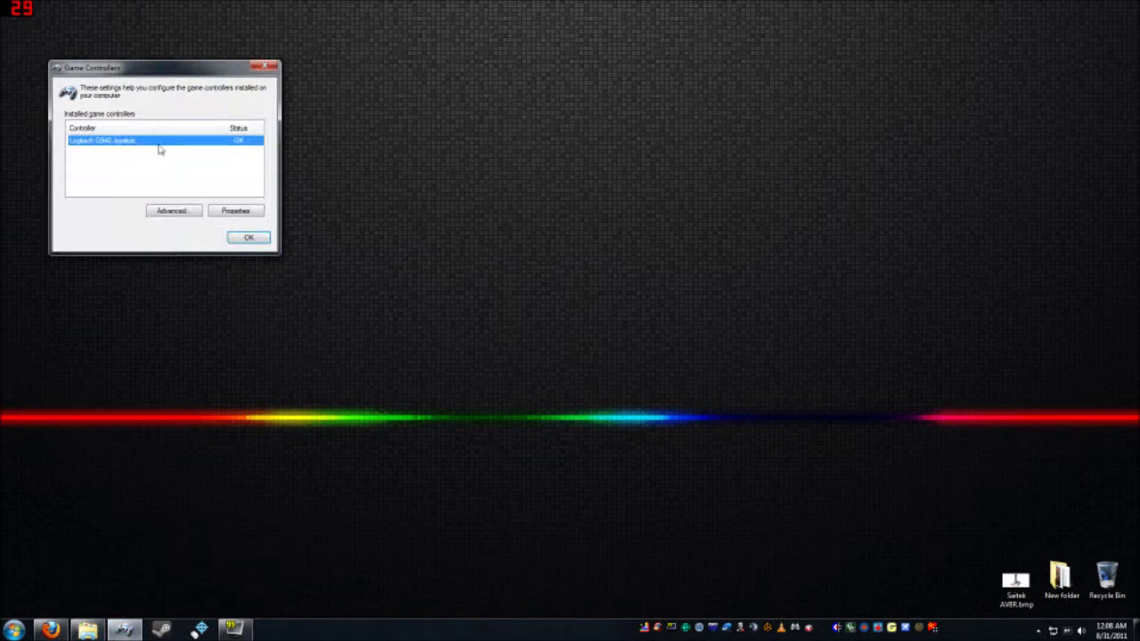
drag(179, 75, 258, 174)
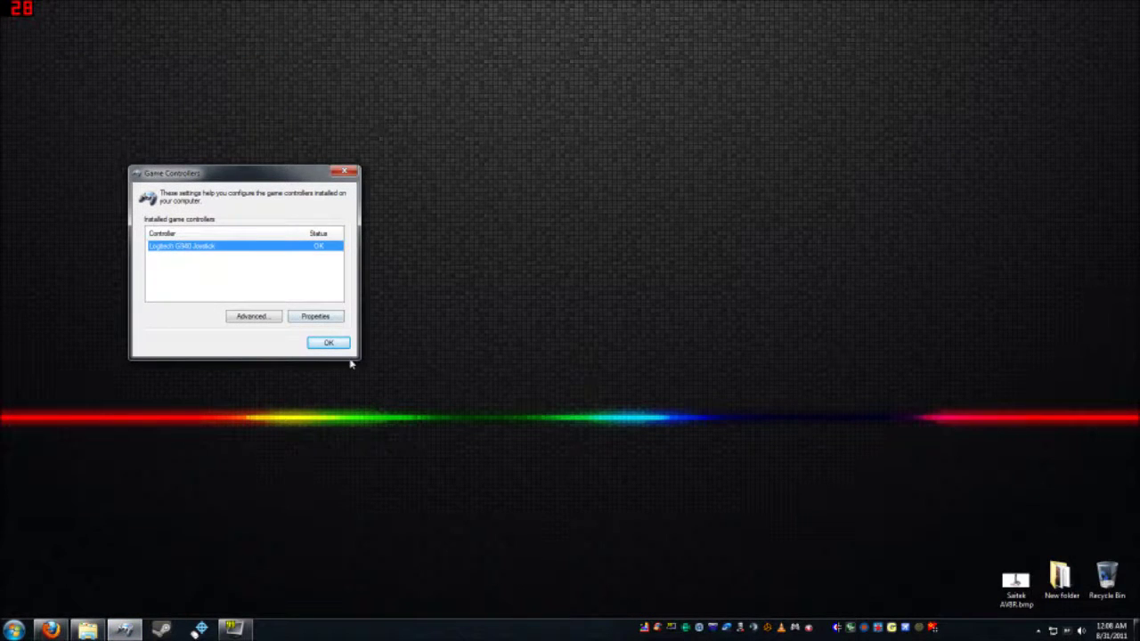
click(327, 343)
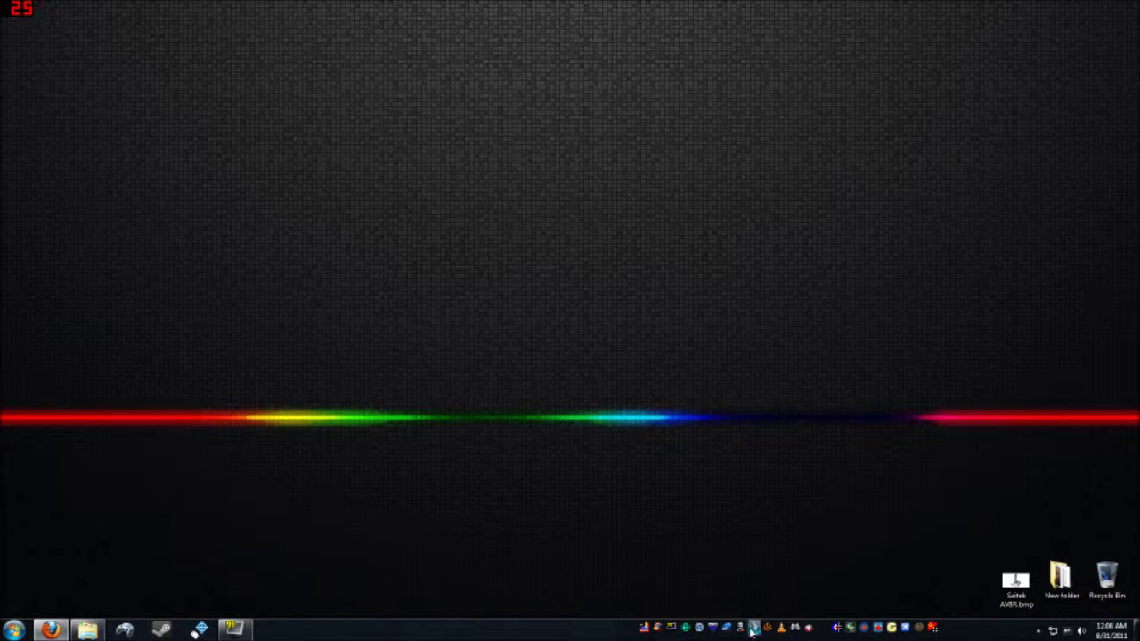
click(794, 628)
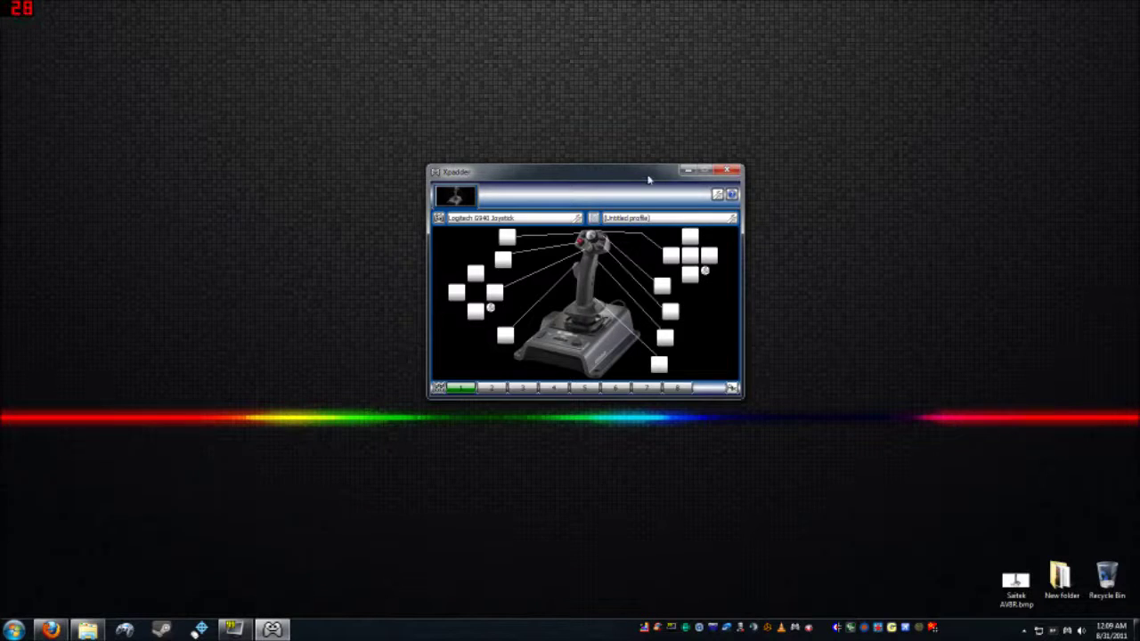
Reposition the reopened Xpadder window slightly higher on the desktop
drag(648, 174, 651, 147)
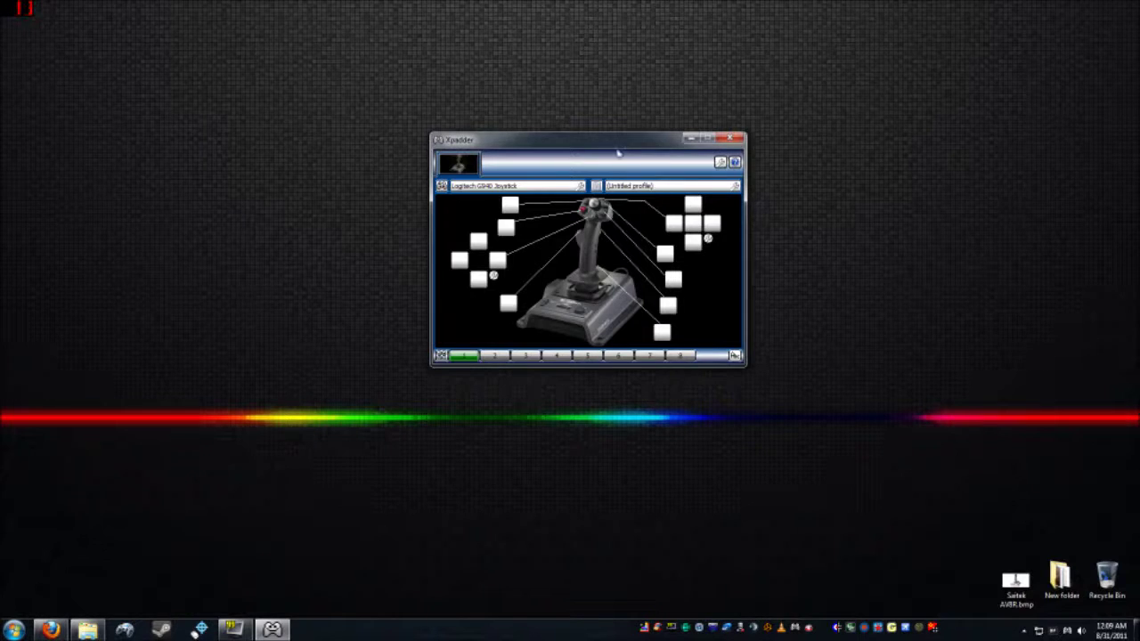
drag(619, 147, 614, 165)
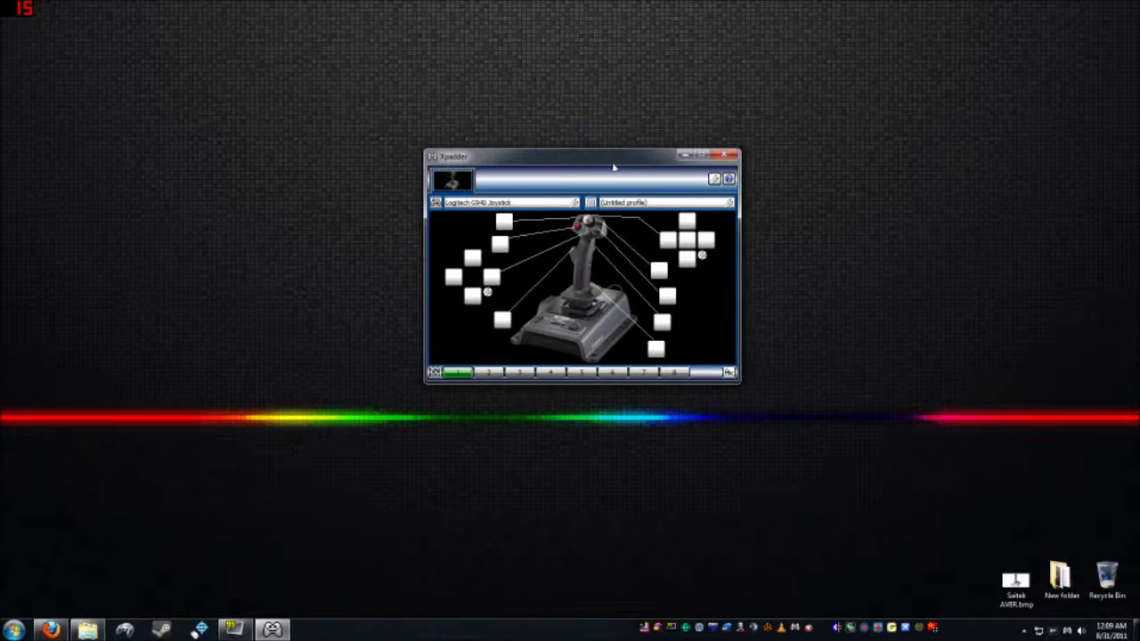
click(661, 274)
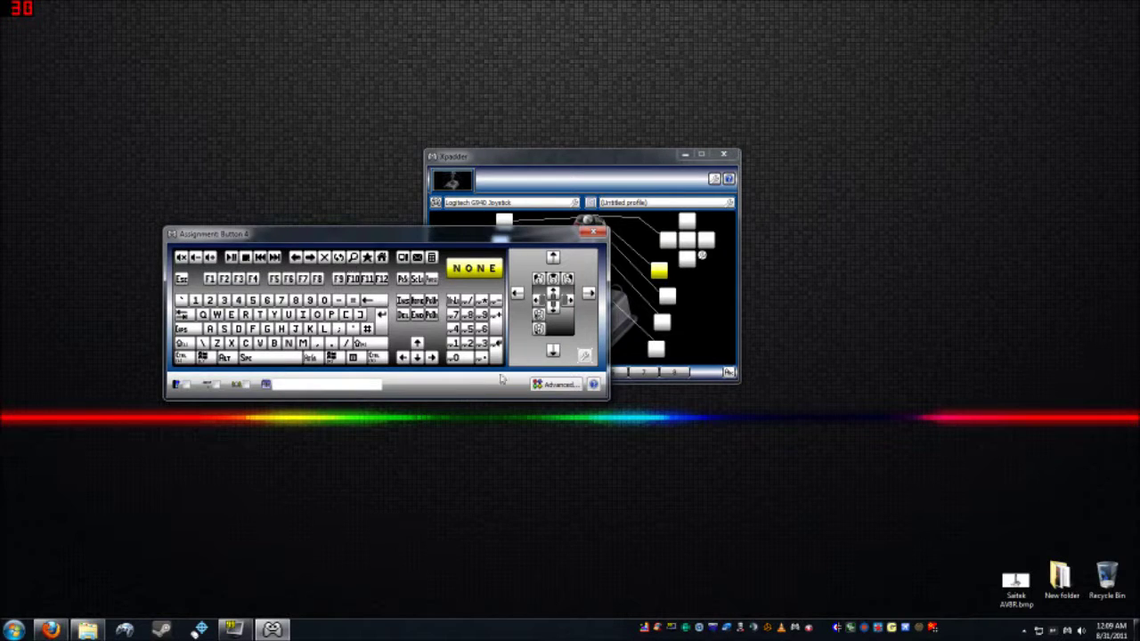
click(561, 385)
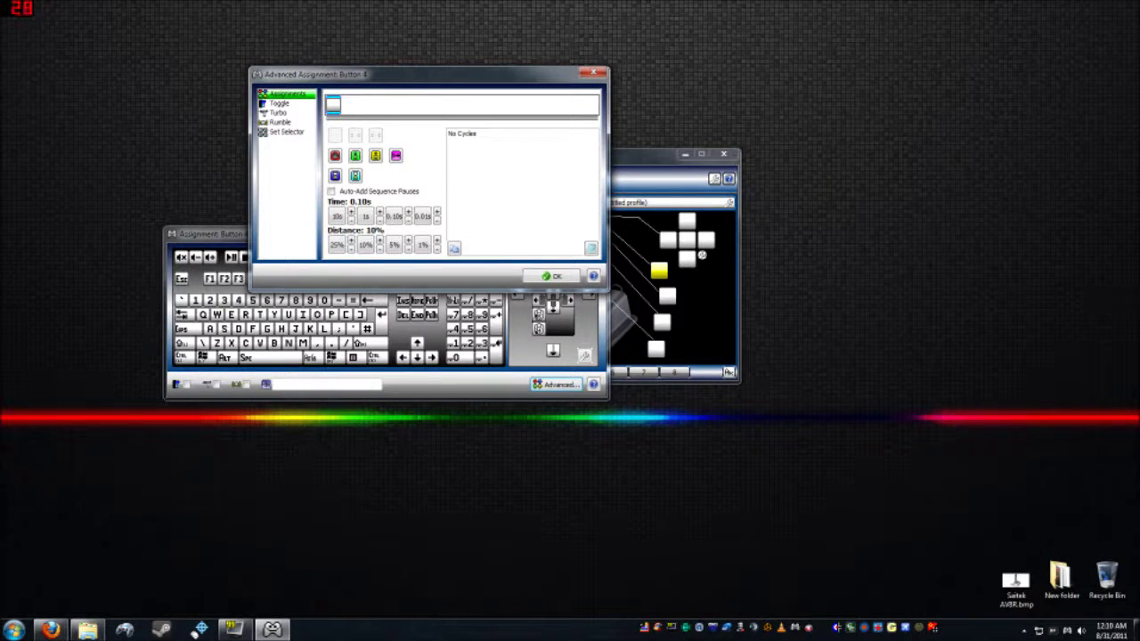
click(594, 73)
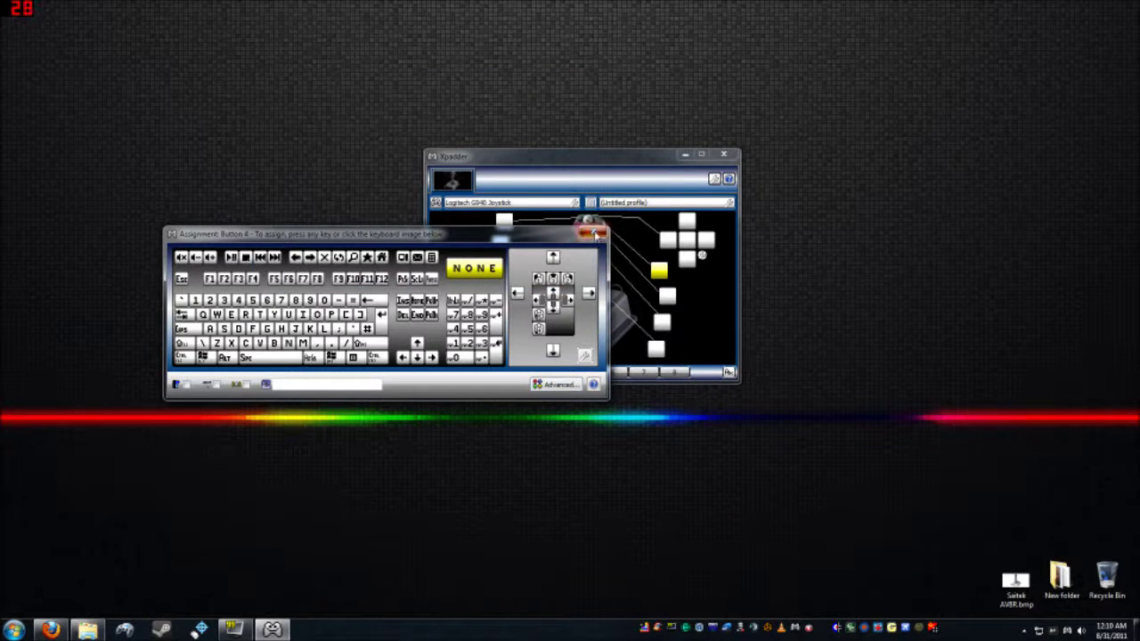
click(593, 232)
drag(636, 148, 643, 156)
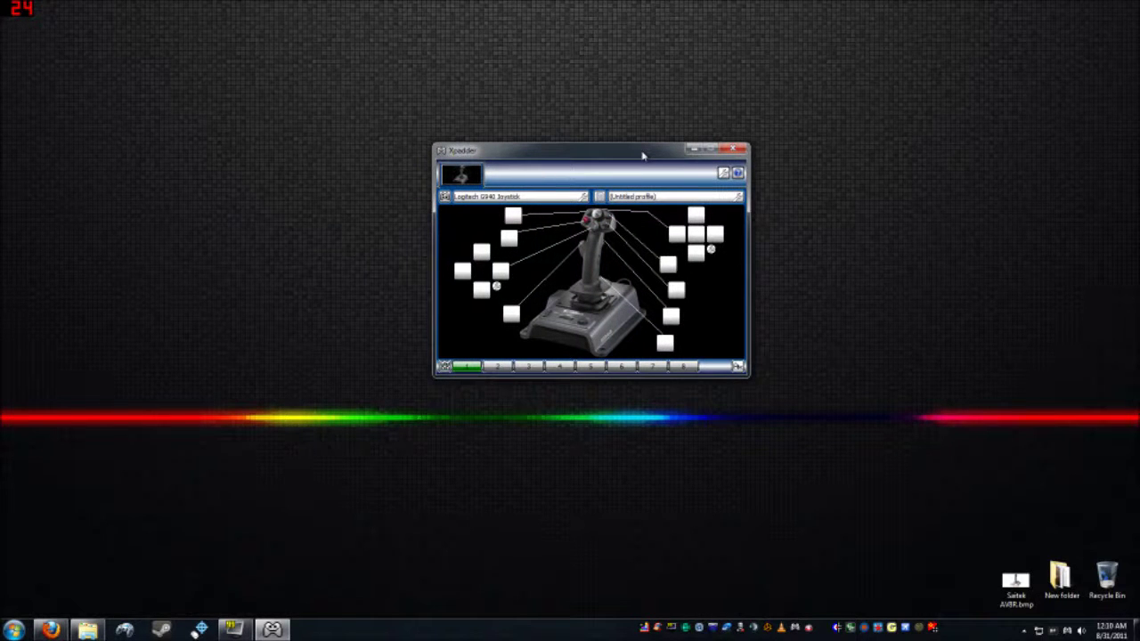
drag(642, 155, 618, 171)
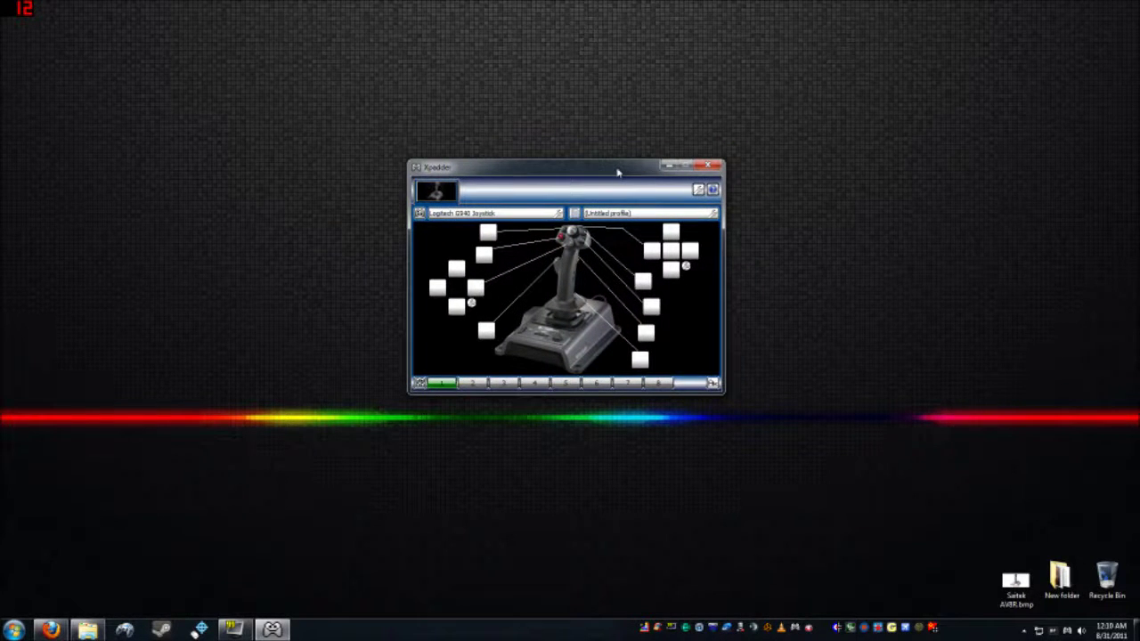